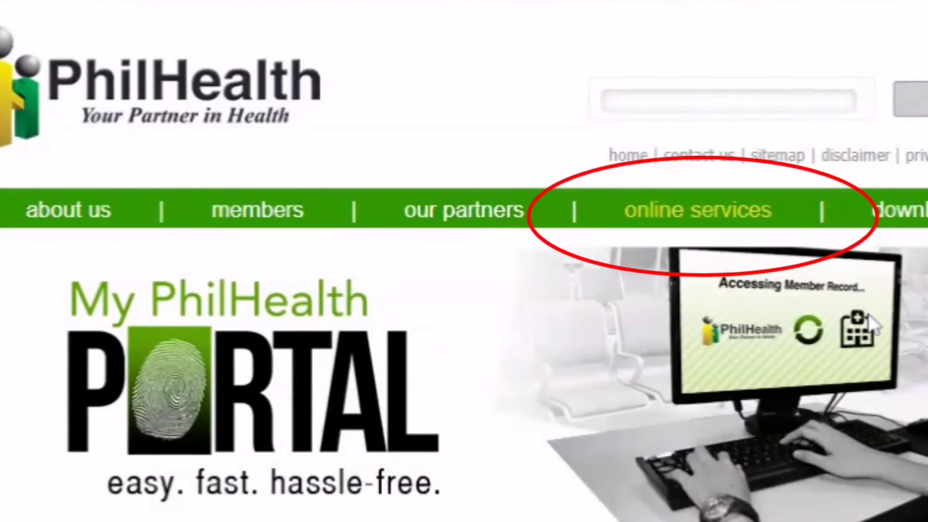
Open the login for the Electronic Premium Remittance System from the Contribution section of the online services page
scroll(743, 278, "down", 7)
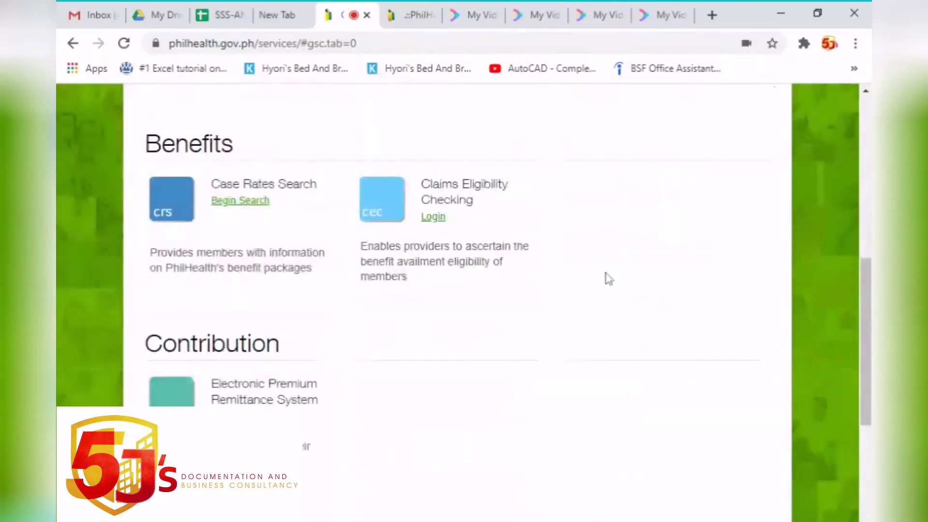
scroll(608, 279, "down", 2)
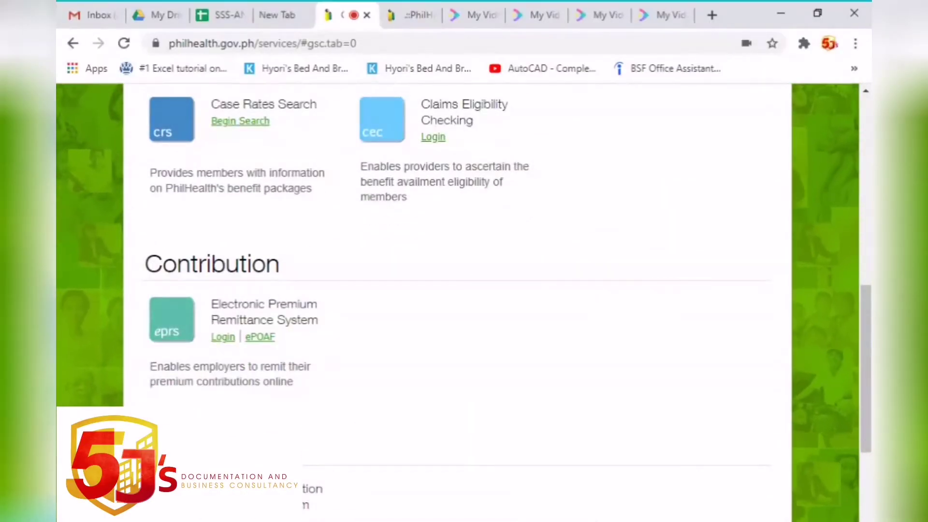
left_click_drag(146, 265, 298, 266)
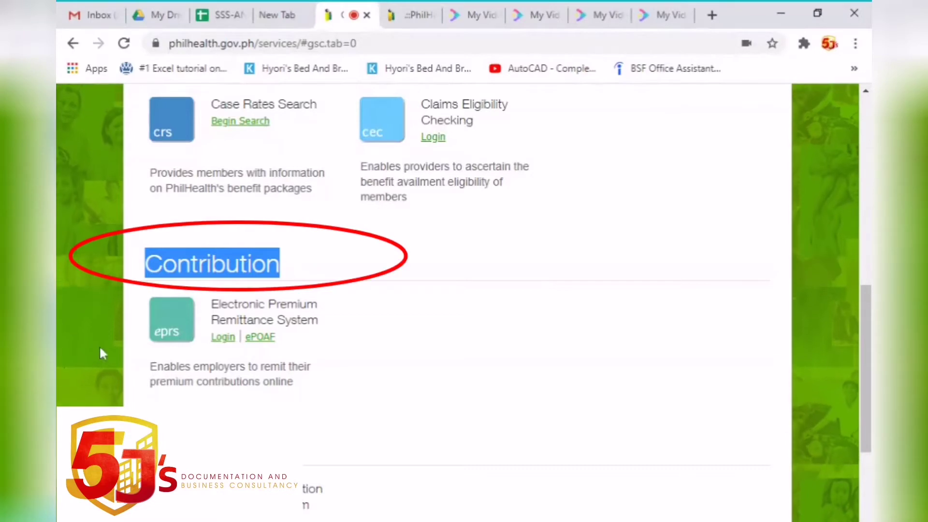
left_click(223, 342)
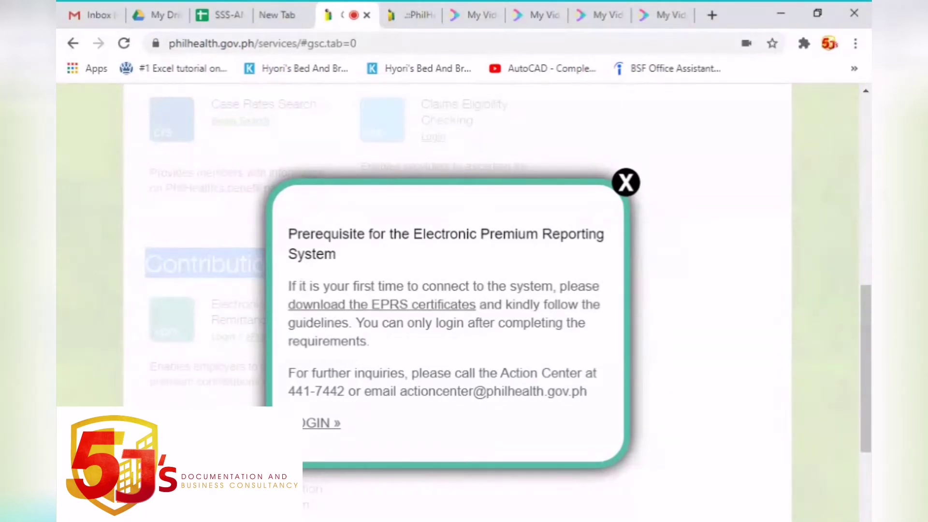
Continue from the EPRS prerequisite notice to the login page and dismiss the IT advisory
left_click_drag(288, 234, 505, 305)
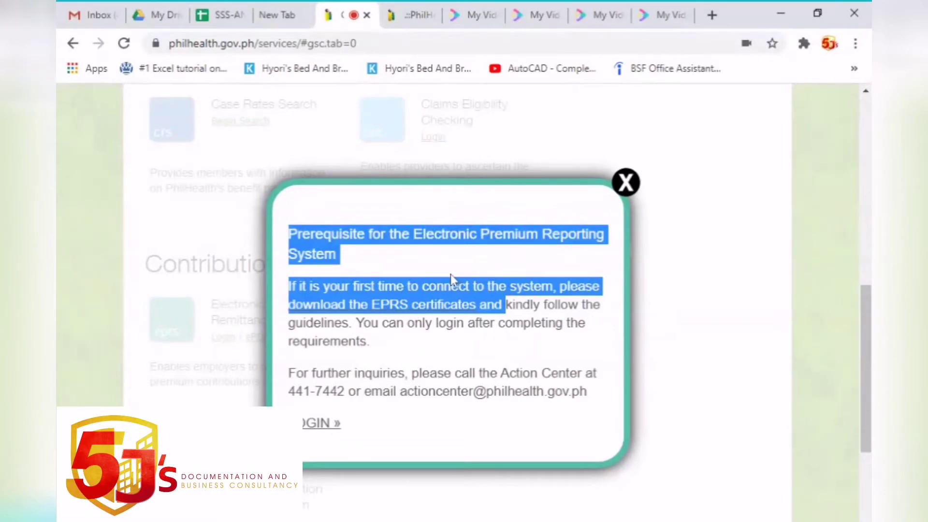
left_click(450, 275)
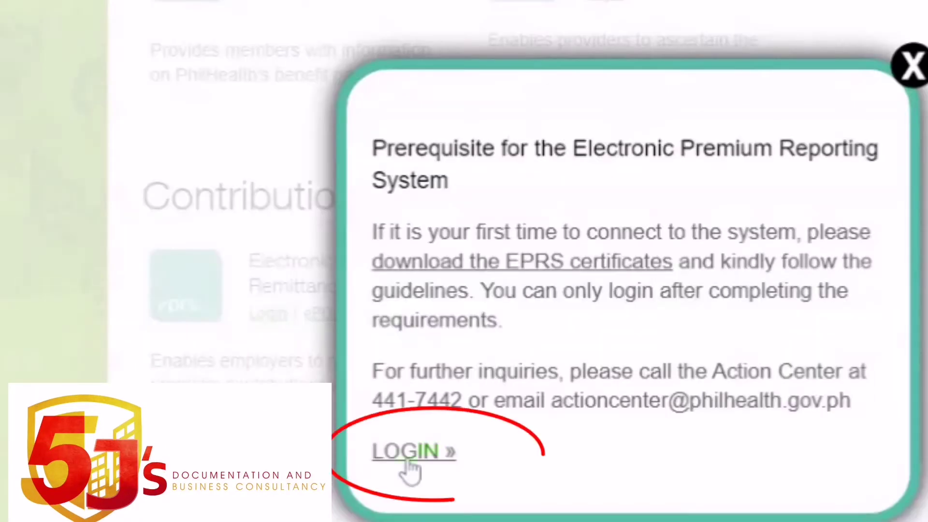
left_click(408, 457)
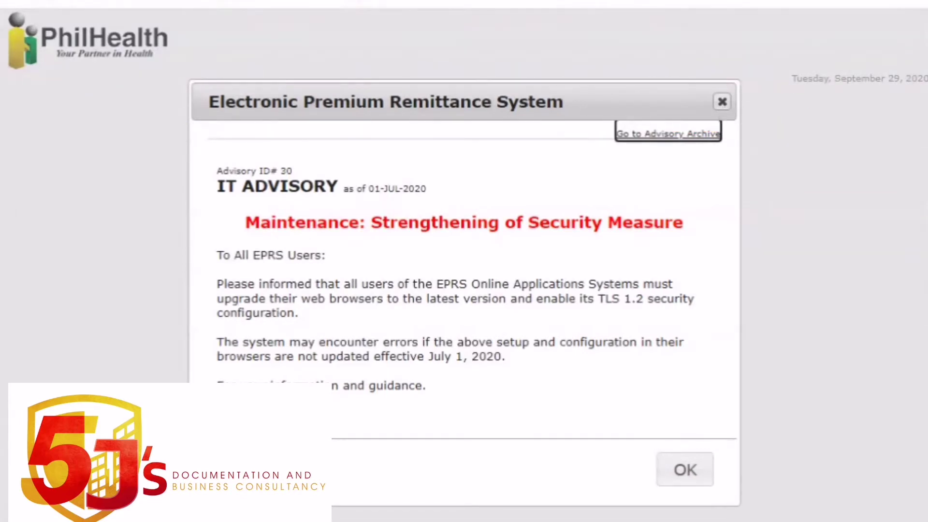
left_click(724, 108)
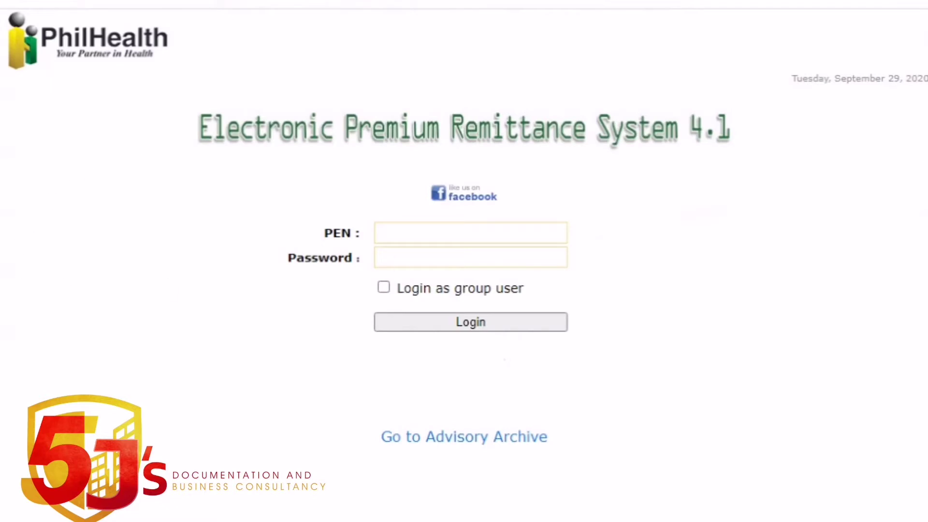
left_click(377, 233)
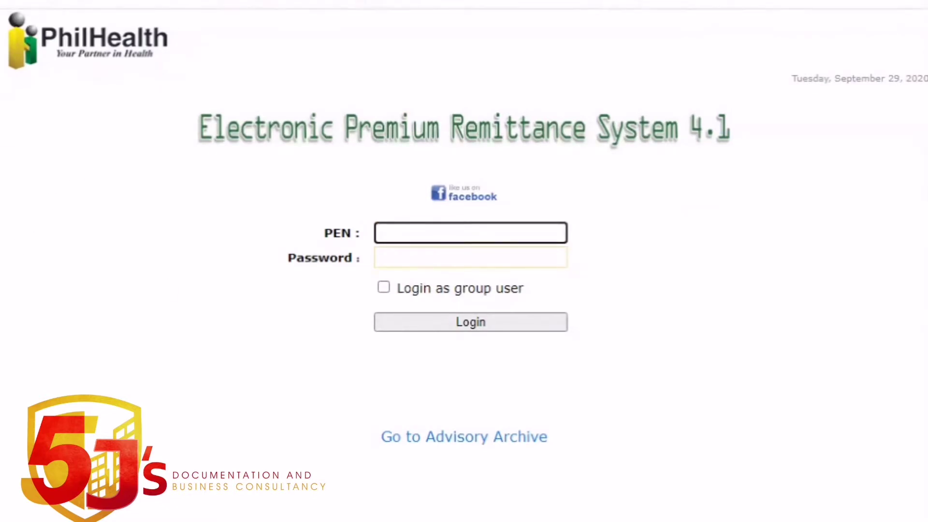
type("00")
key("BackSpace")
key("BackSpace")
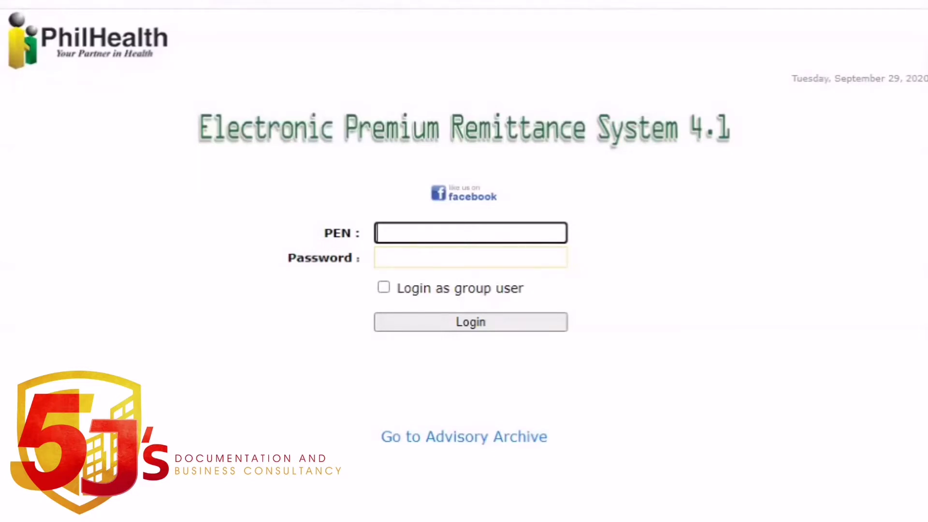
left_click(377, 257)
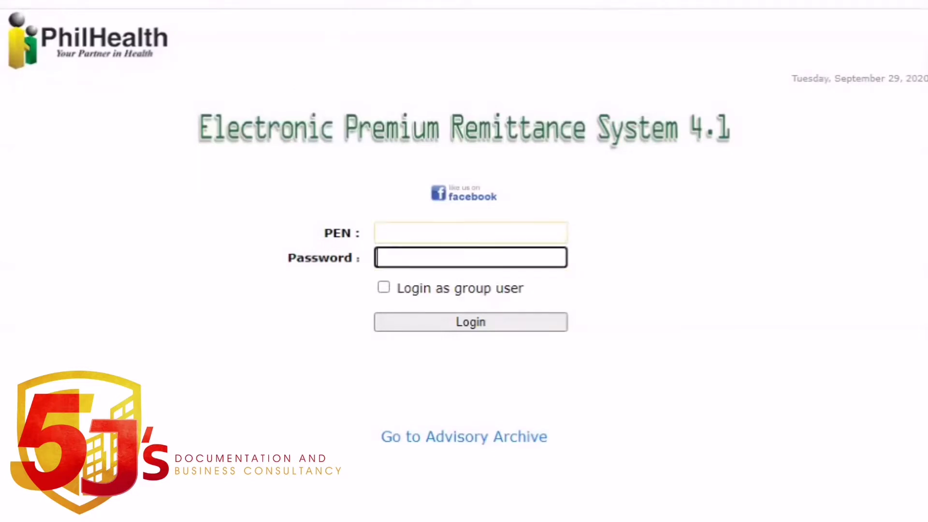
left_click(385, 235)
left_click(377, 258)
triple_click(292, 263)
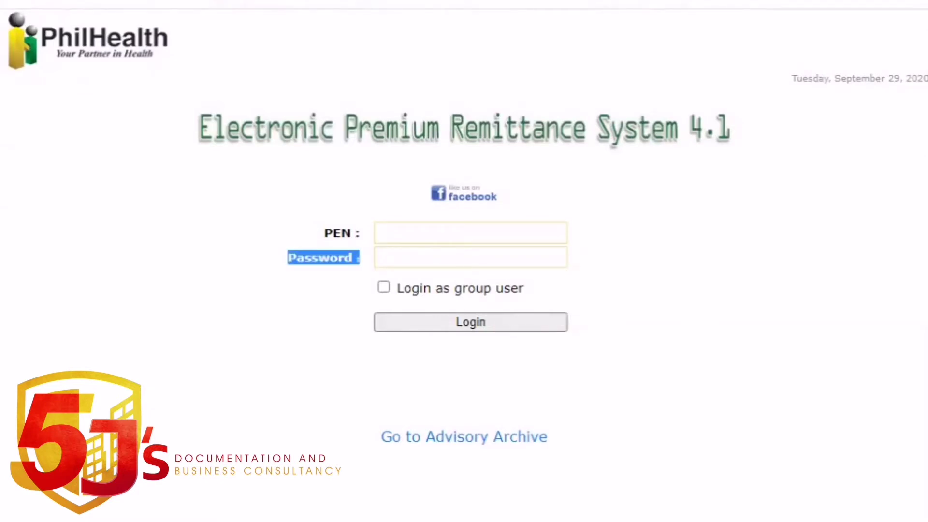
Fill in the PhilHealth employer number (PEN) and the account password, and log in to the Electronic Premium Remittance System
left_click(377, 233)
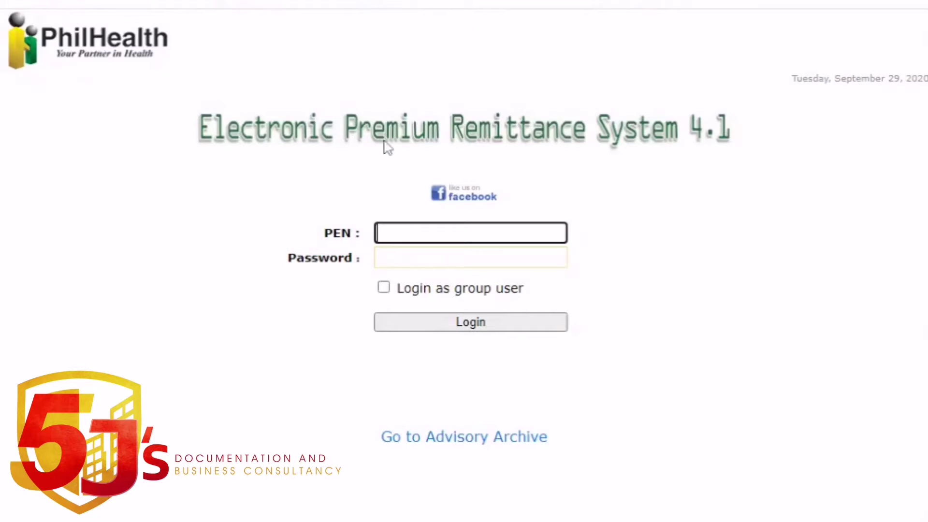
left_click(213, 139)
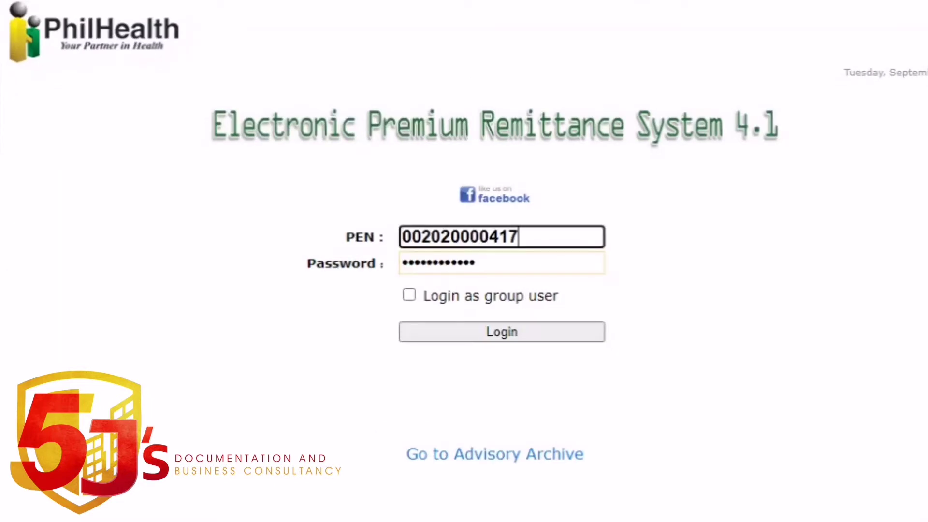
key("ctrl+a")
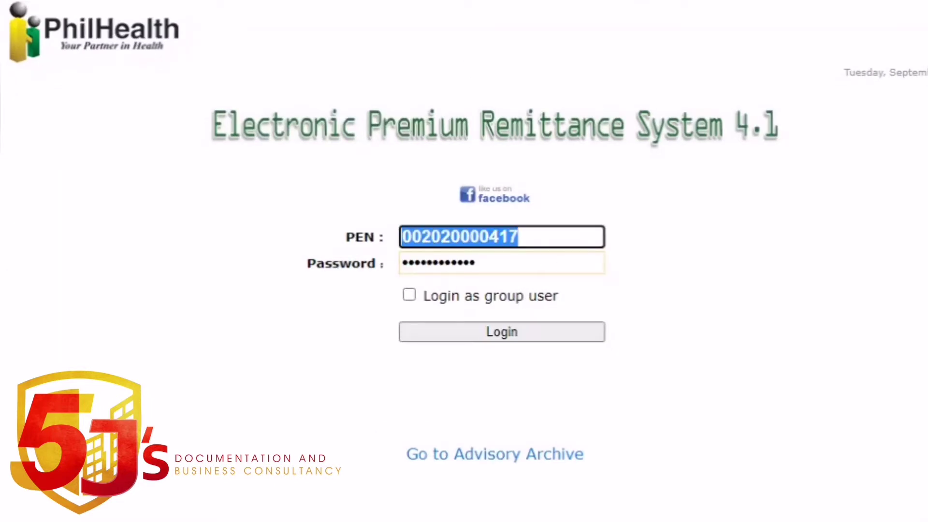
left_click(528, 237)
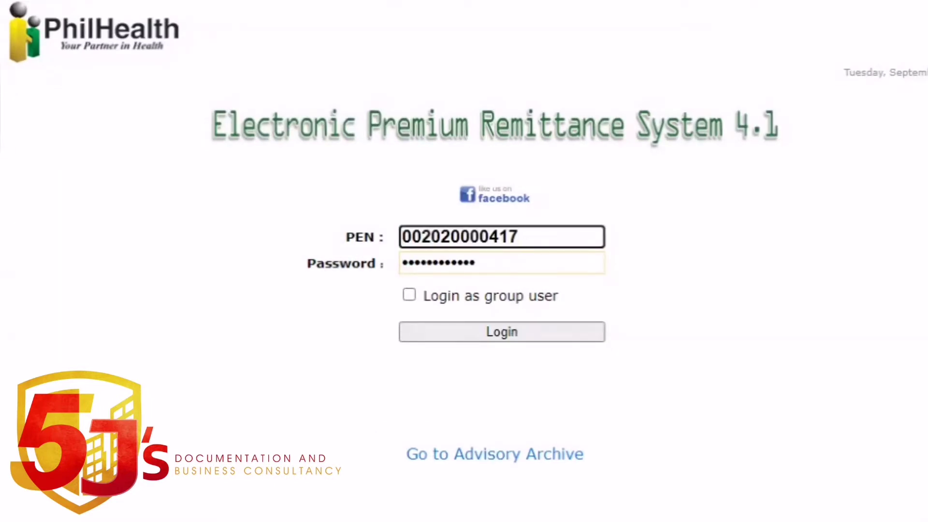
left_click_drag(525, 263, 369, 253)
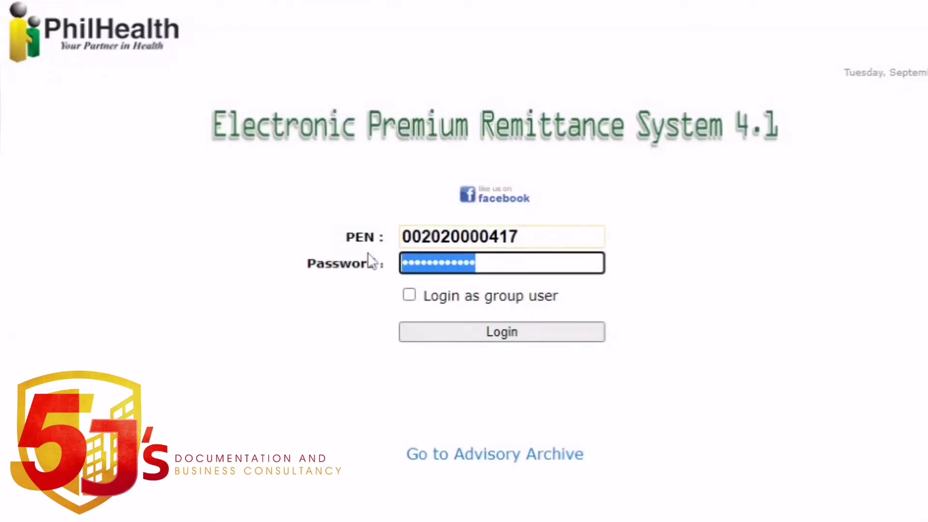
left_click(491, 344)
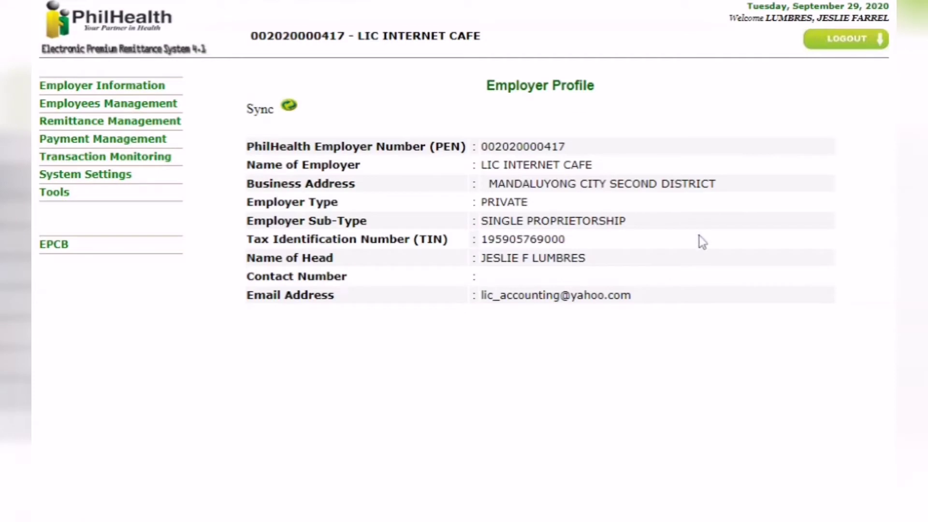
Examine the employer name in the page header and the details of the Employer Profile
left_click_drag(250, 36, 481, 36)
left_click(454, 48)
left_click(495, 37)
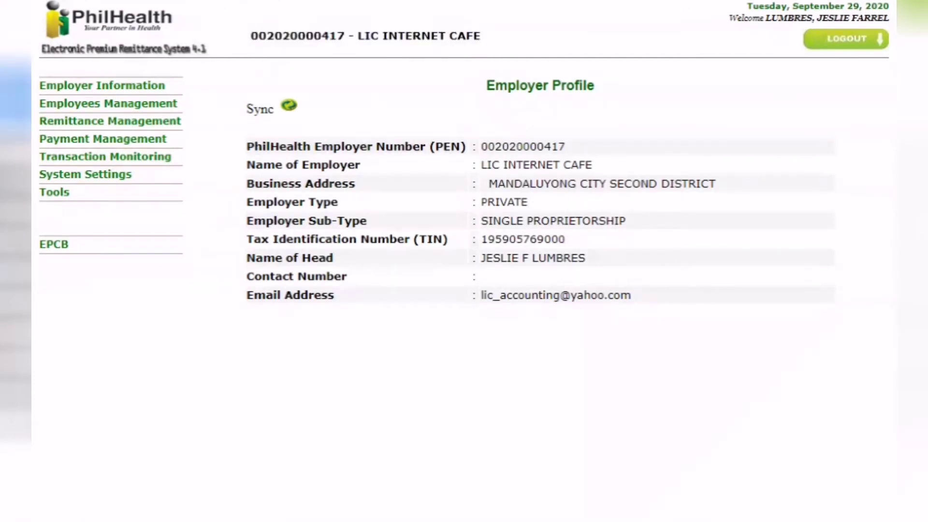
left_click_drag(486, 85, 656, 309)
left_click(333, 114)
left_click_drag(251, 36, 266, 35)
left_click(266, 37)
left_click_drag(485, 85, 673, 314)
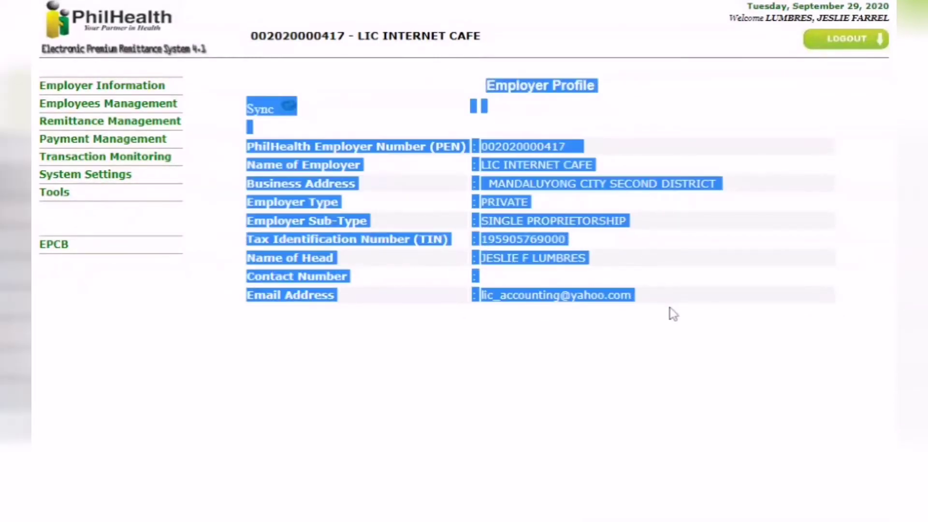
left_click(549, 202)
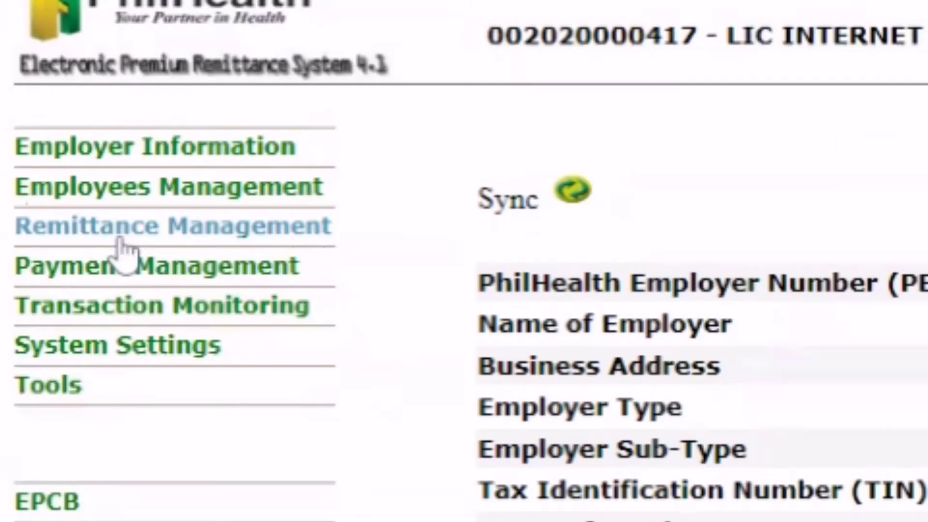
Open Remittance Status under Remittance Management and look through the list of active employees
left_click(87, 126)
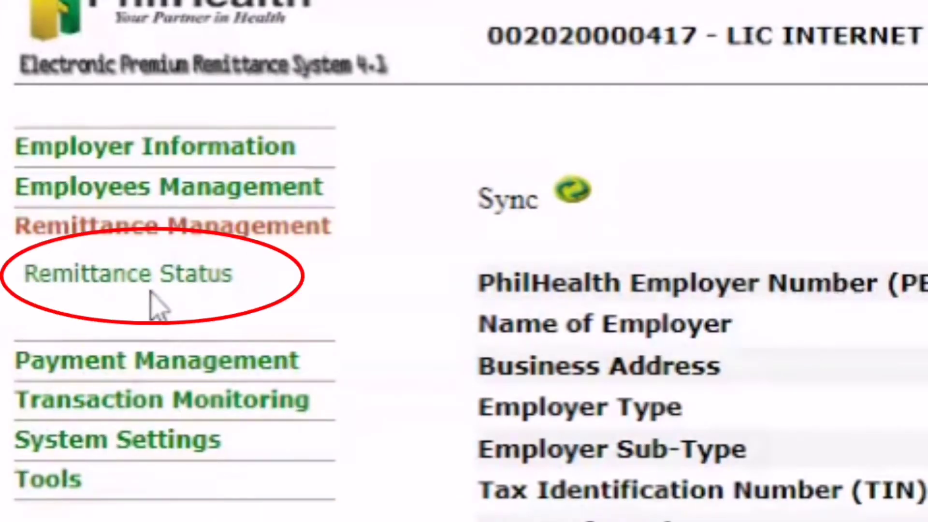
left_click(129, 280)
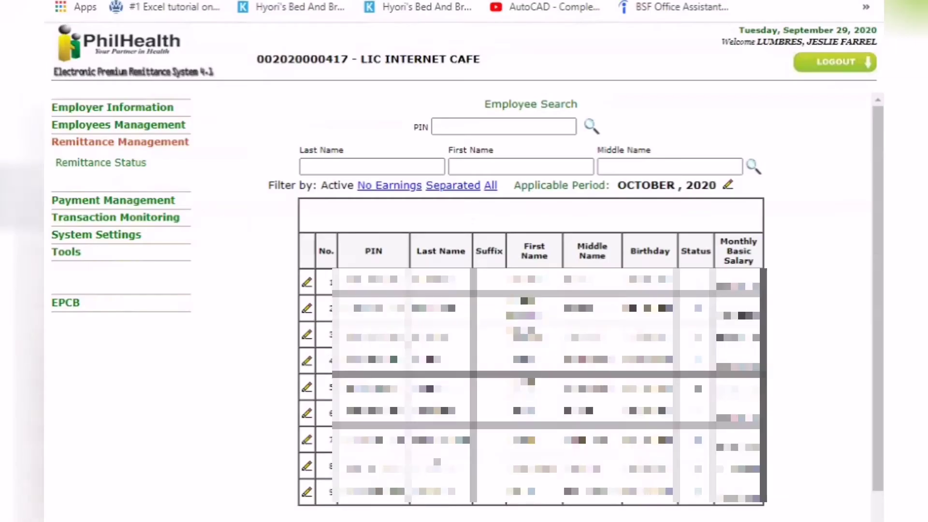
scroll(473, 220, "down", 1)
scroll(473, 220, "up", 1)
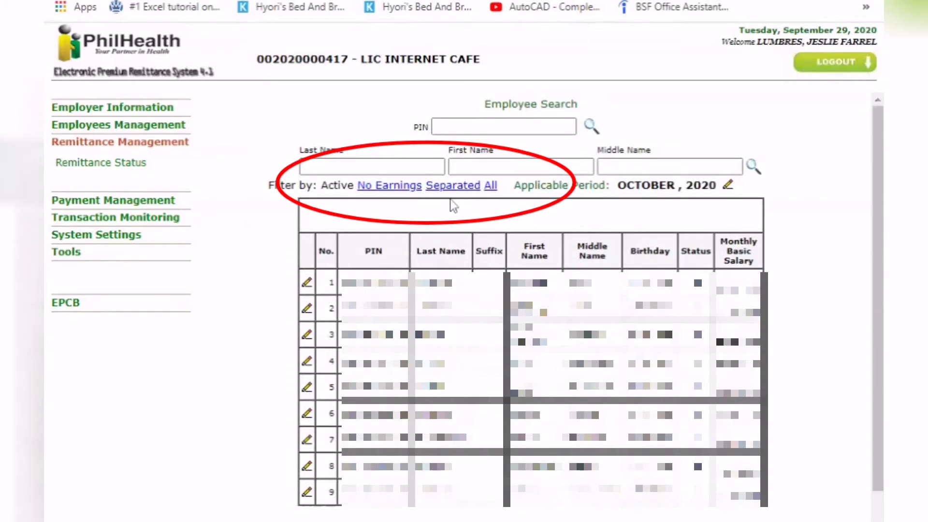
scroll(455, 242, "down", 1)
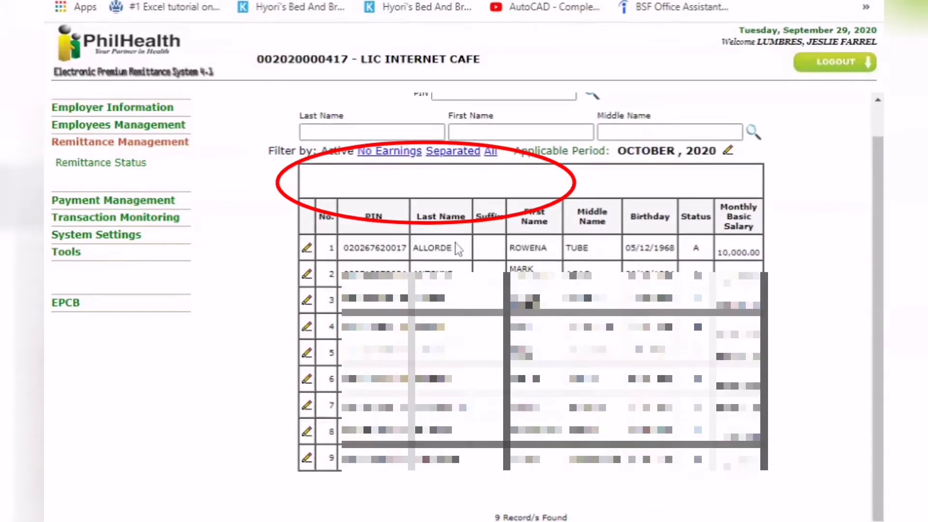
scroll(540, 263, "up", 1)
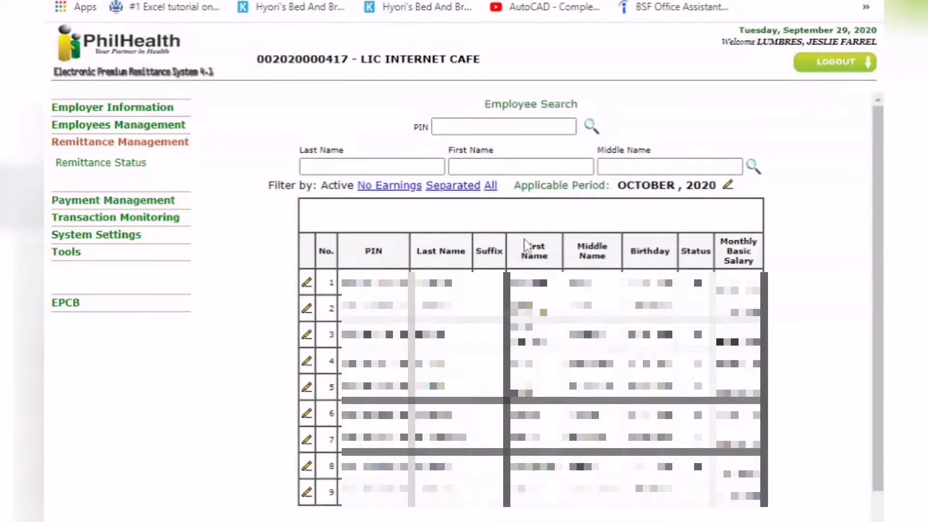
Edit the applicable period of the employee list, setting it to November 2020, and submit the change
mouse_move(514, 185)
left_mouse_down()
mouse_move(630, 203)
mouse_move(753, 201)
left_mouse_up()
left_click(717, 210)
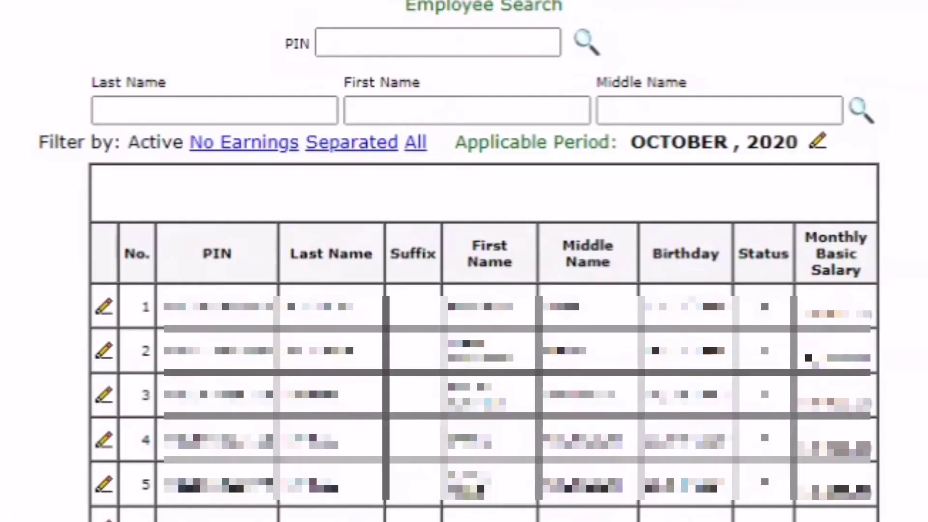
left_click_drag(631, 142, 828, 145)
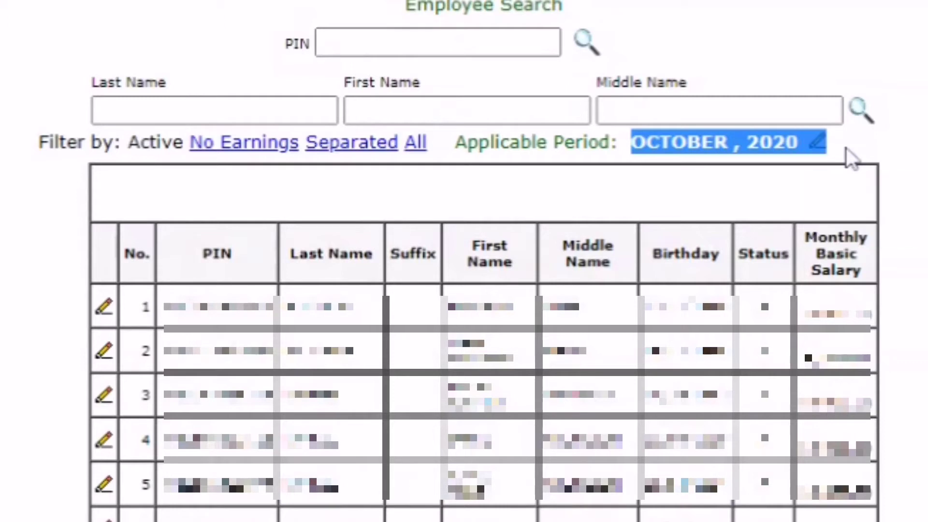
left_click(788, 145)
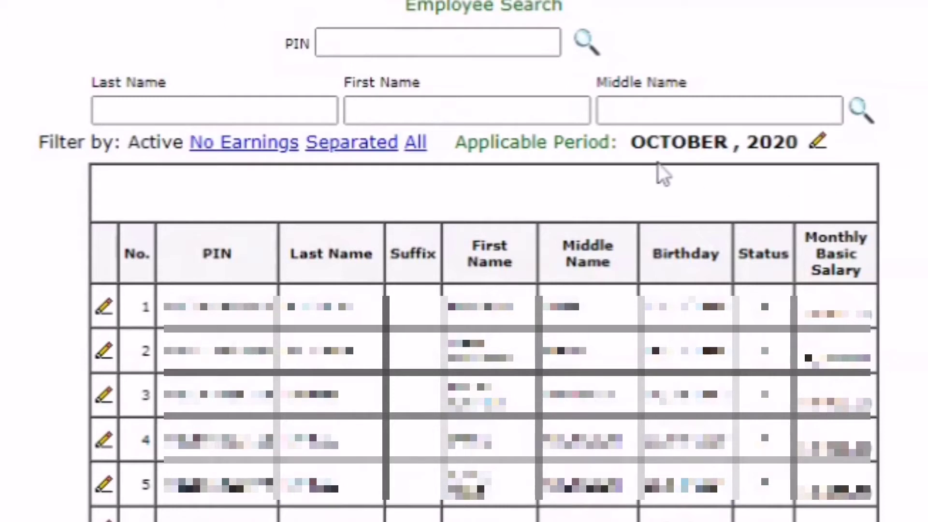
left_click_drag(625, 142, 831, 145)
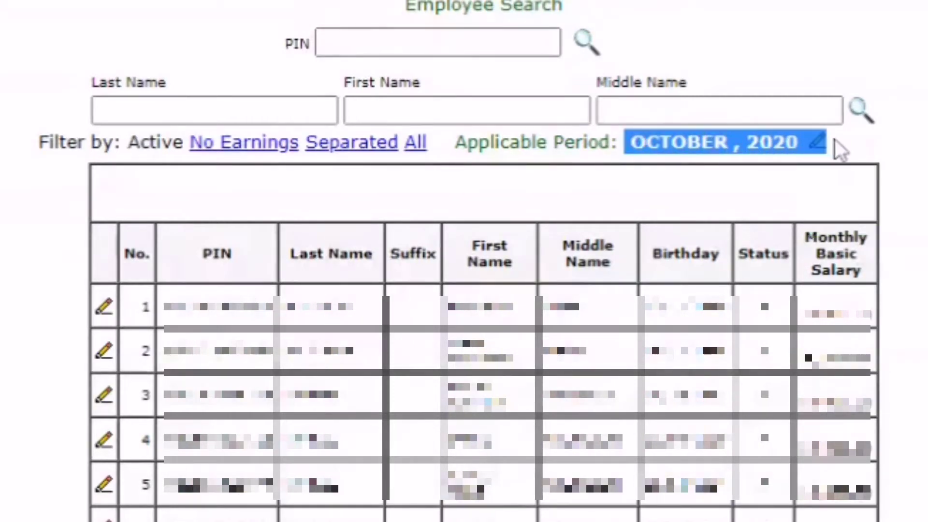
left_click(878, 149)
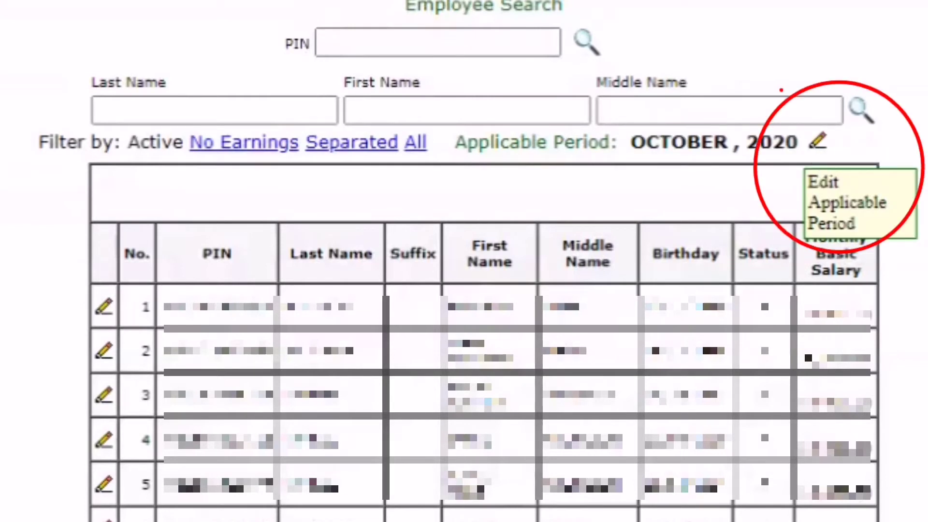
left_click(819, 142)
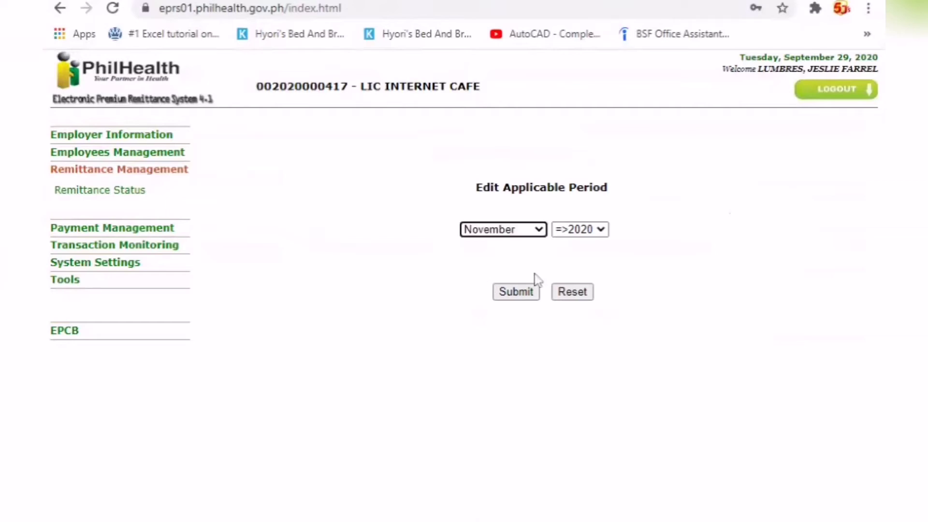
left_click(579, 235)
left_click(574, 244)
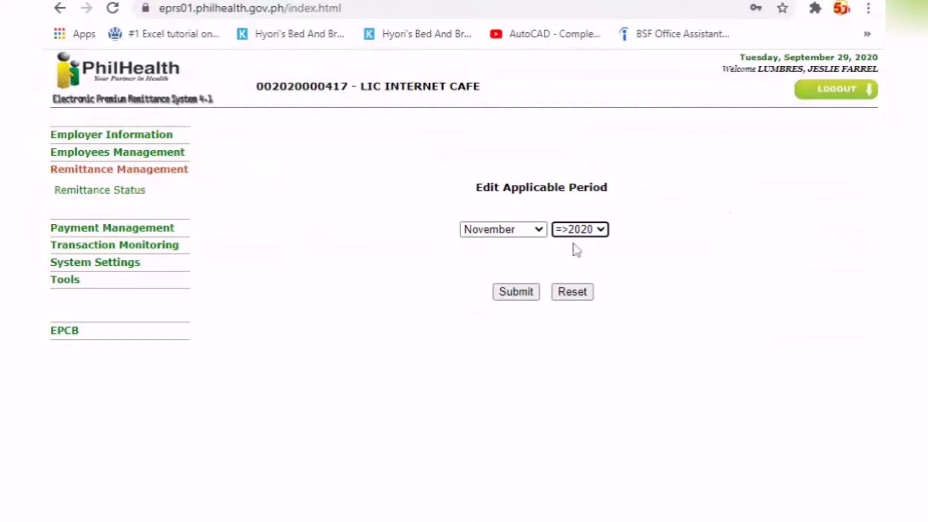
left_click(514, 296)
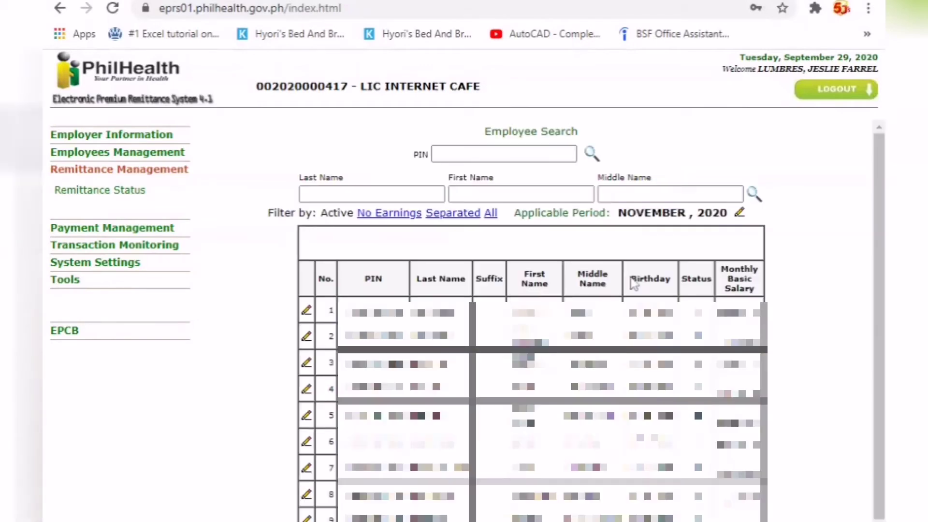
scroll(701, 295, "down", 1)
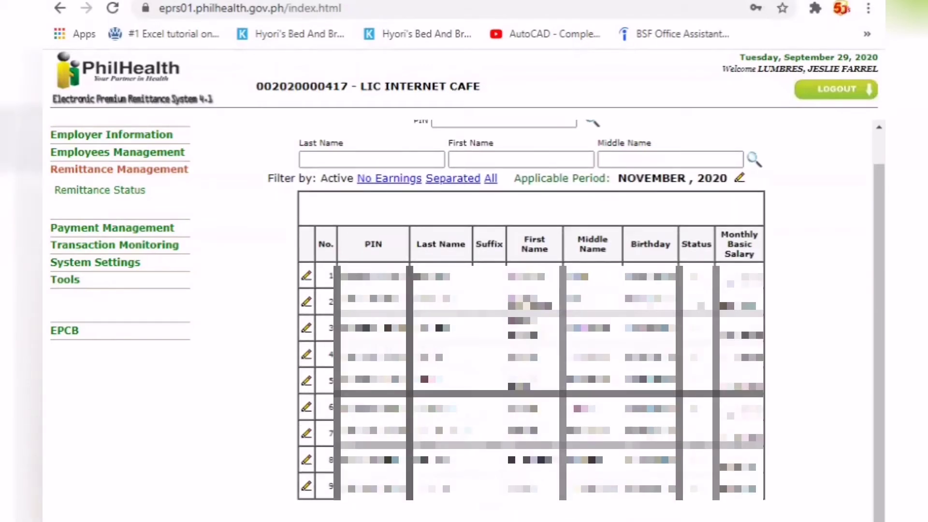
Examine the active employee rows for November 2020, including the personal details and the Monthly Basic Salary column
scroll(532, 320, "down", 1)
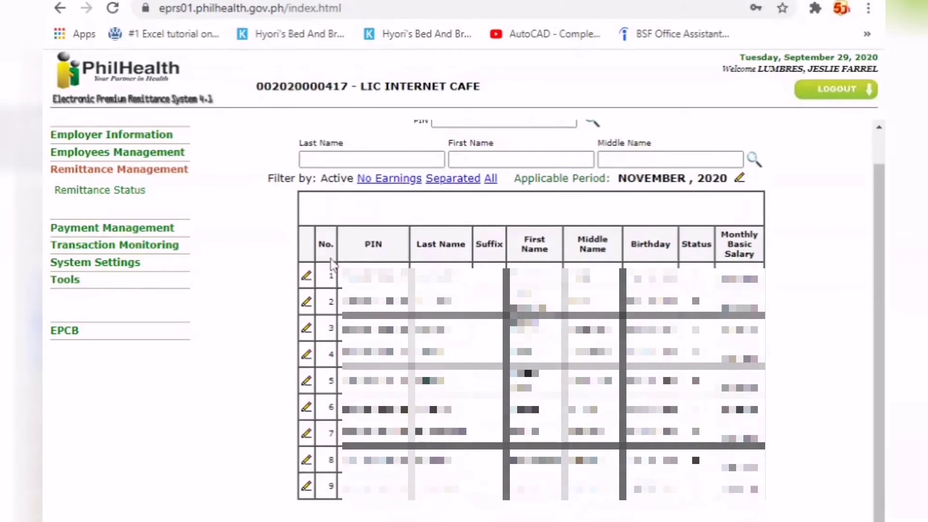
left_click_drag(370, 244, 755, 489)
left_click(705, 246)
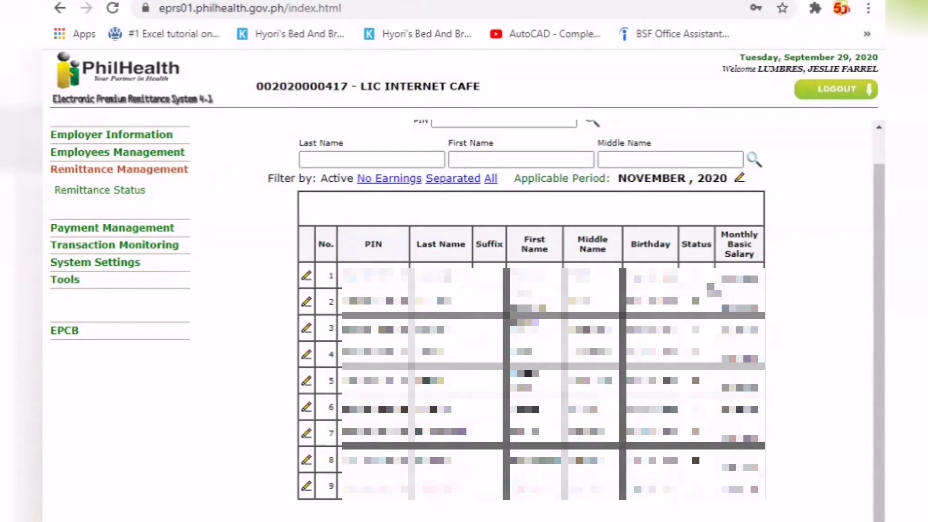
left_click_drag(717, 315, 778, 326)
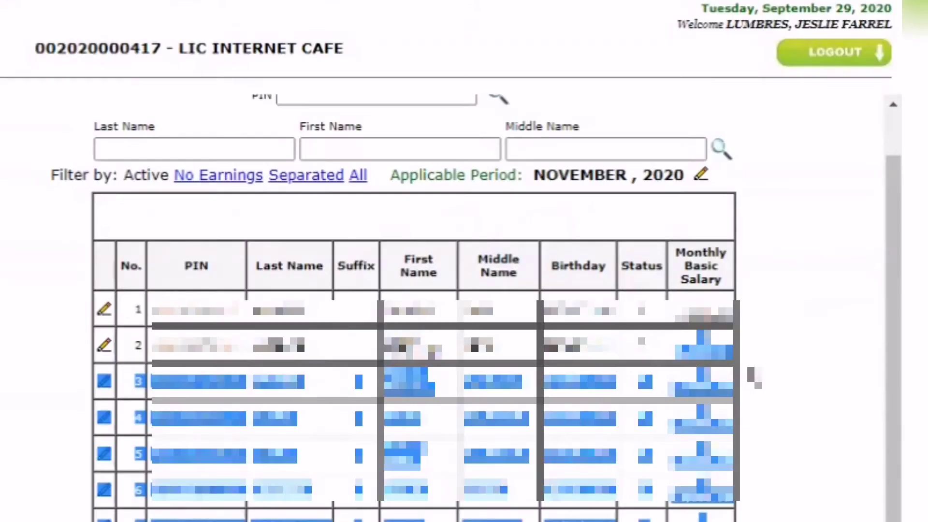
left_click(279, 327)
left_click_drag(152, 311, 675, 315)
left_click(704, 303)
left_click(669, 360)
left_click_drag(675, 252, 701, 301)
left_click(273, 364)
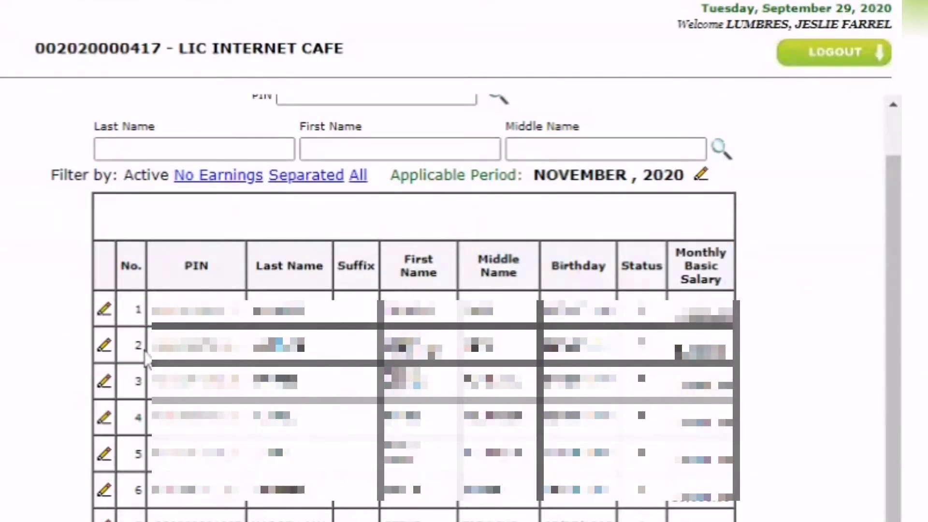
Open the first employee's profile for editing and check the Employment Status and Basic Salary fields
left_click(105, 316)
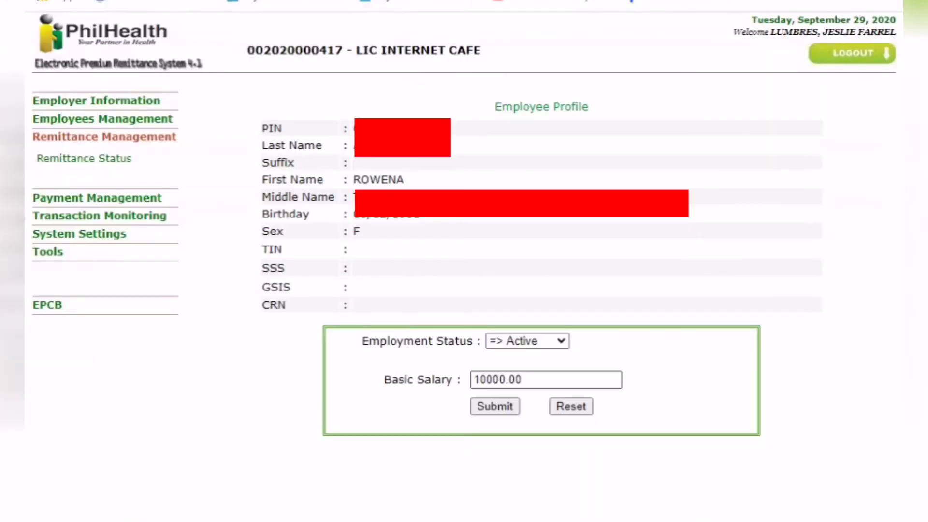
left_click(524, 376)
double_click(508, 379)
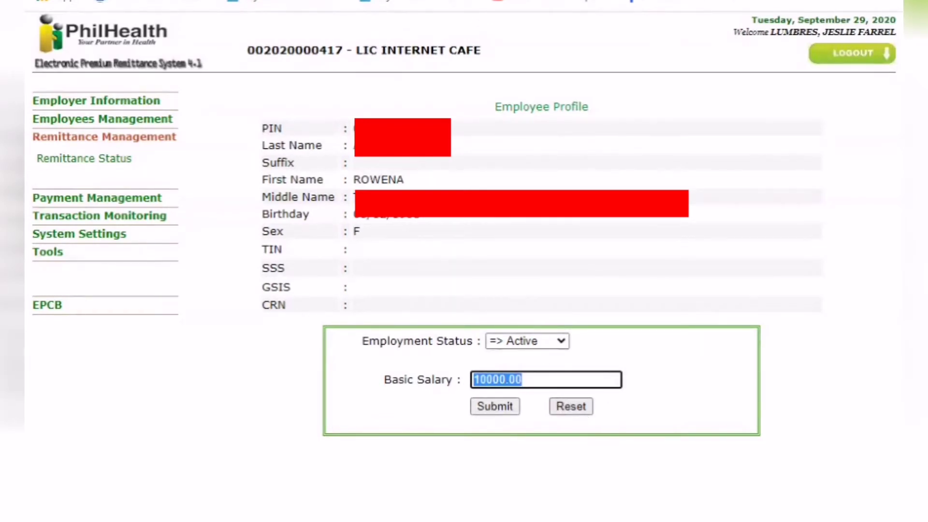
Open Payment Posting under Payment Management and examine the Summary of PhilHealth Premium Payment for the applicable month
left_click(62, 203)
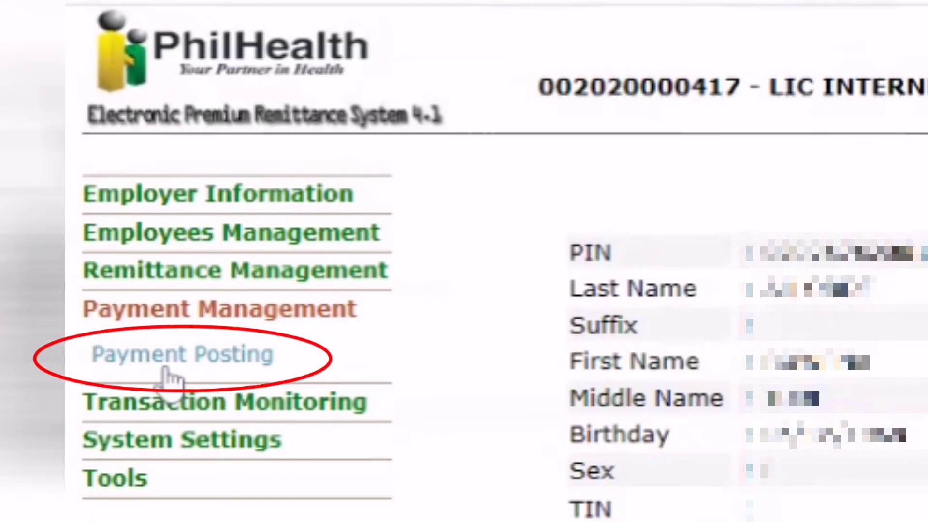
left_click(236, 370)
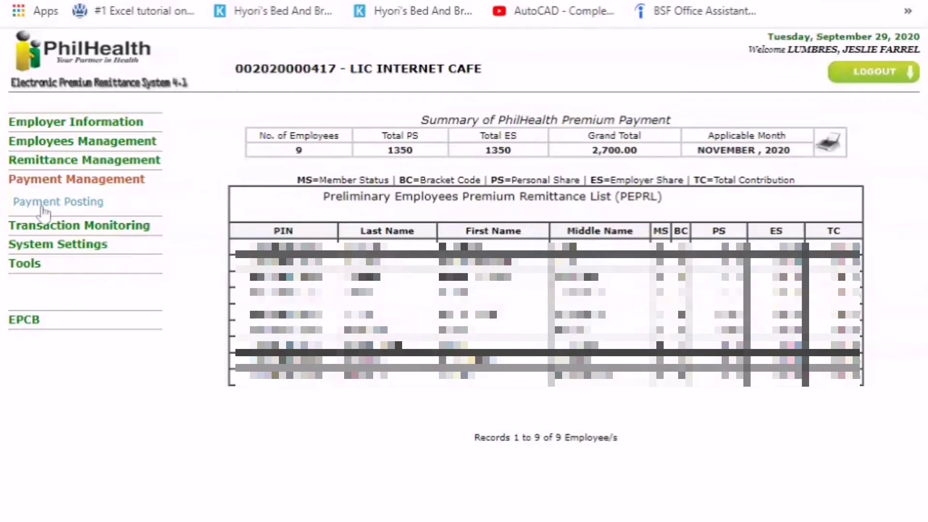
left_click_drag(422, 125, 674, 119)
left_click(501, 169)
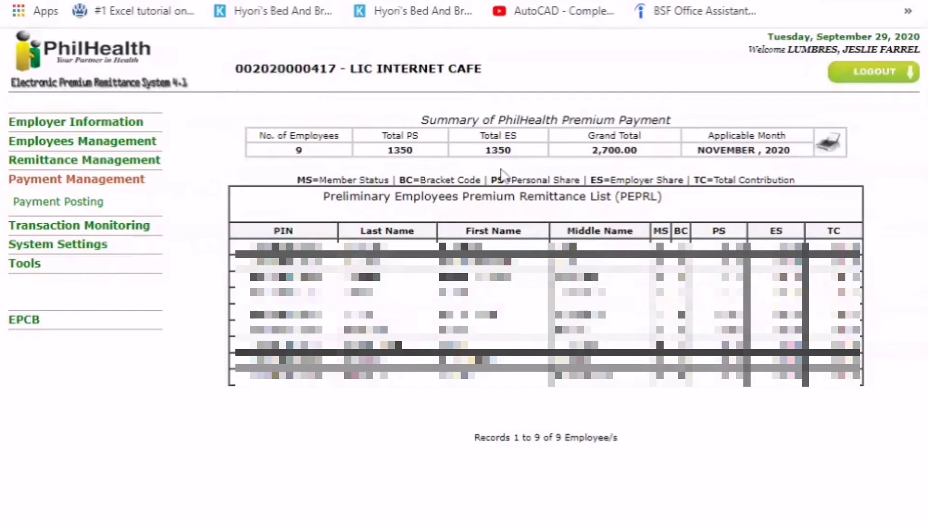
left_click_drag(257, 136, 403, 137)
left_click_drag(480, 136, 615, 137)
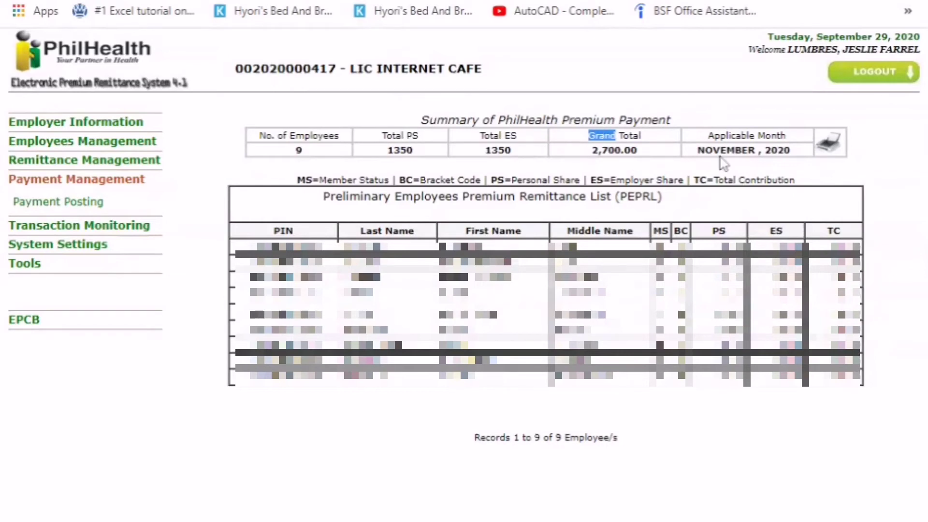
triple_click(711, 137)
left_click(848, 213)
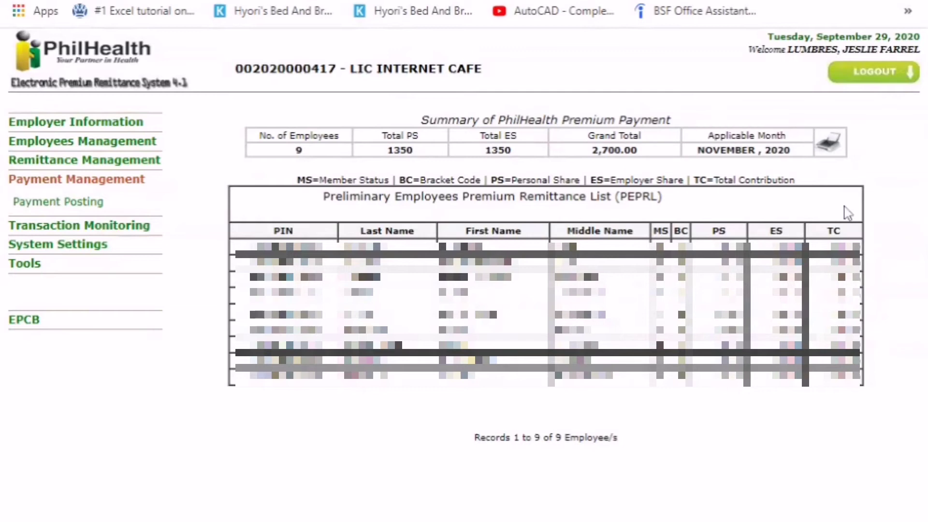
Examine the employee rows of the Preliminary Employees Premium Remittance List and their PS, ES and TC contribution amounts
left_click_drag(333, 231, 835, 398)
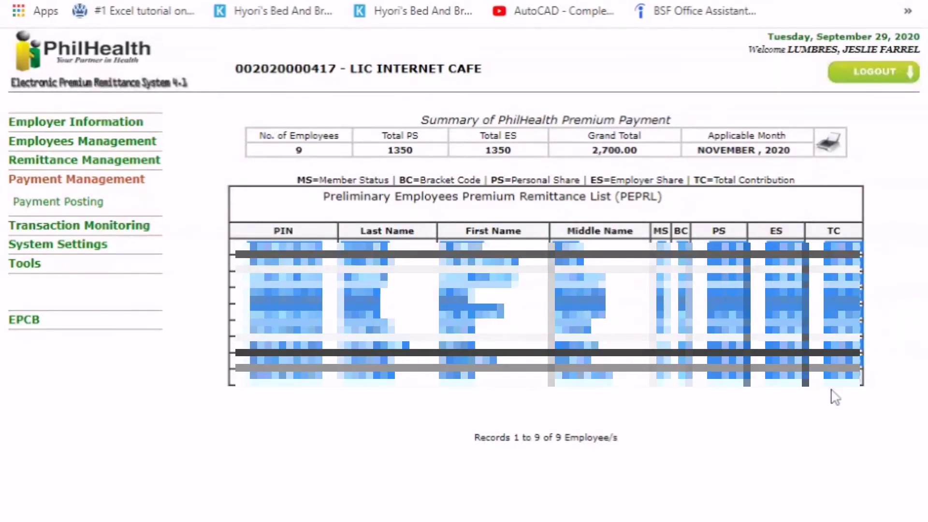
left_click(789, 424)
left_click_drag(707, 246, 842, 403)
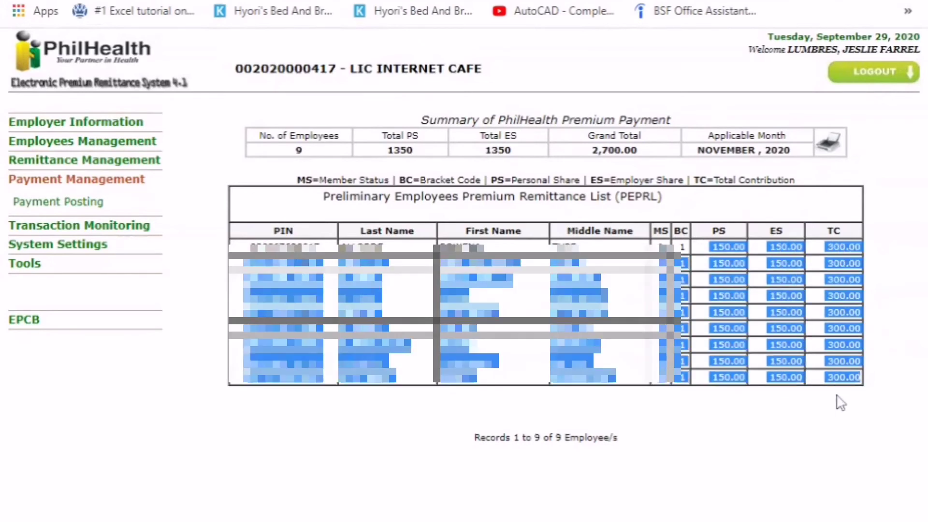
left_click(812, 435)
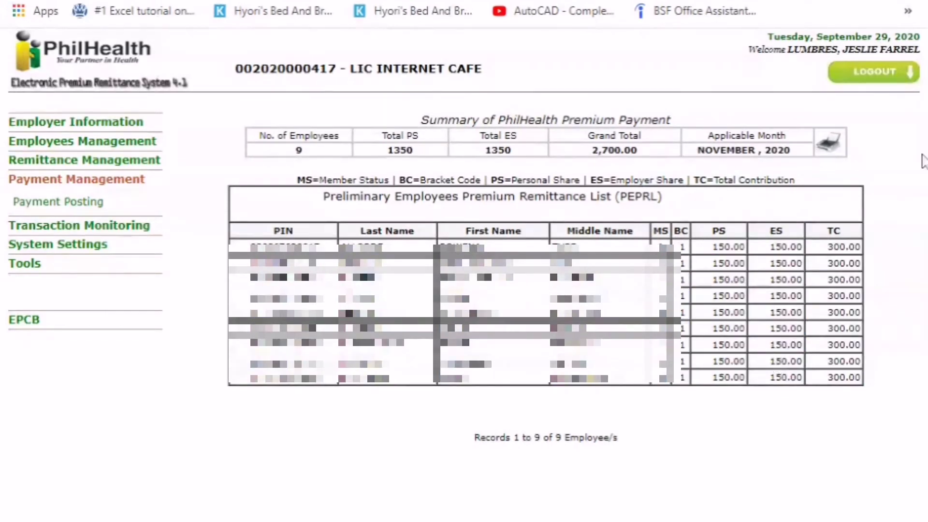
Choose Generate SPA/PPPS from the print options of the November 2020 premium payment summary
left_click(830, 151)
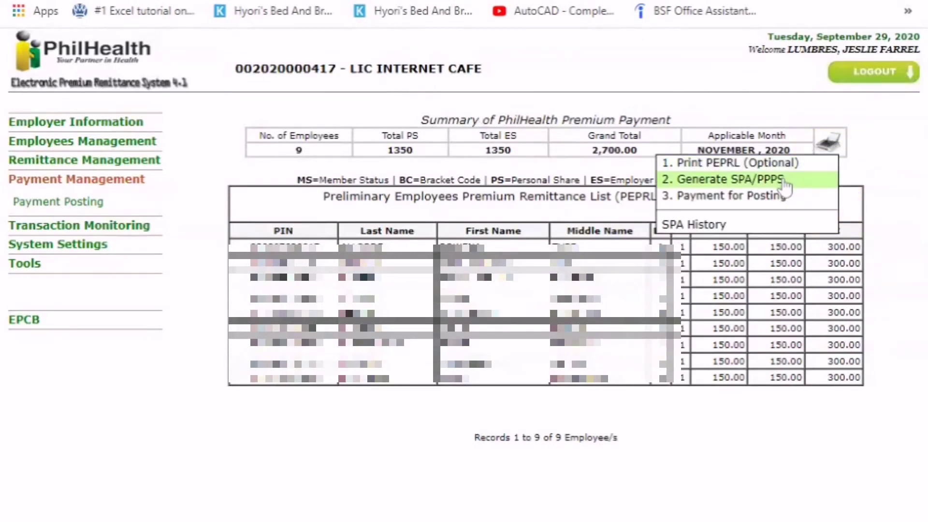
mouse_move(846, 144)
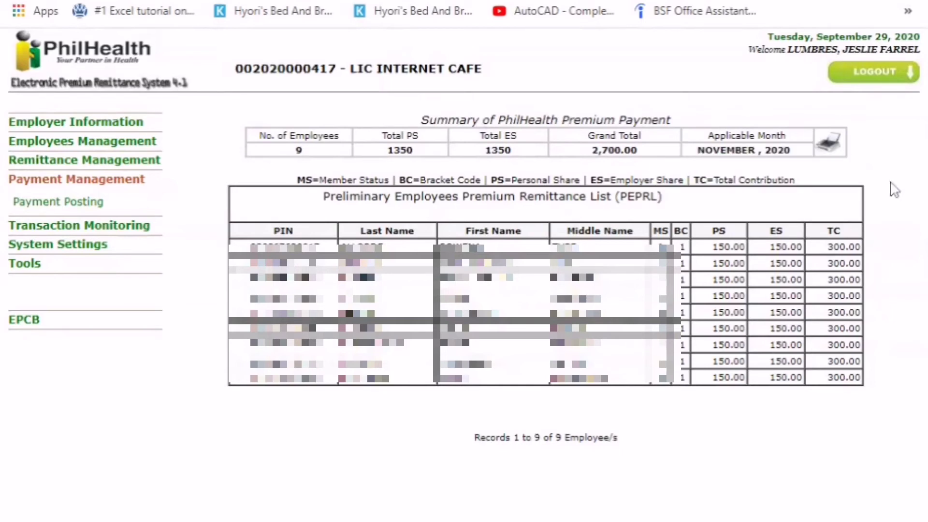
left_click(830, 142)
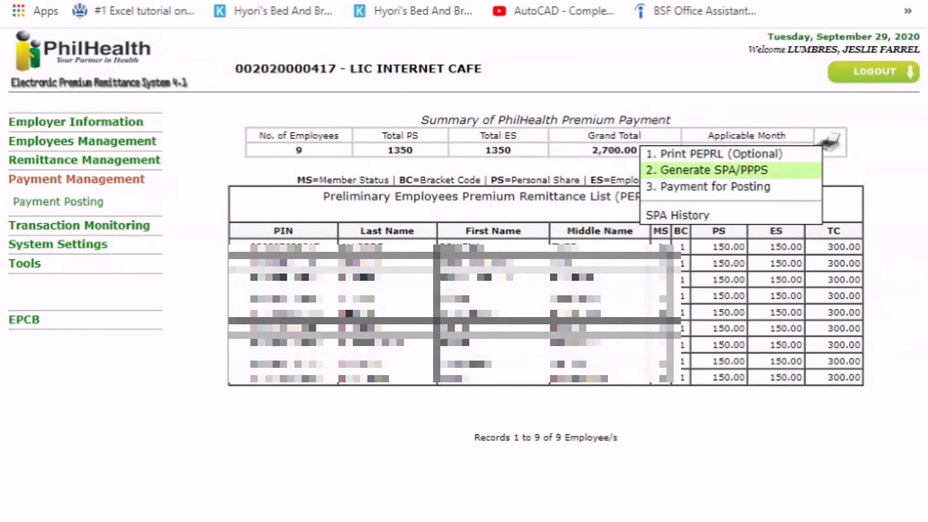
left_click(737, 175)
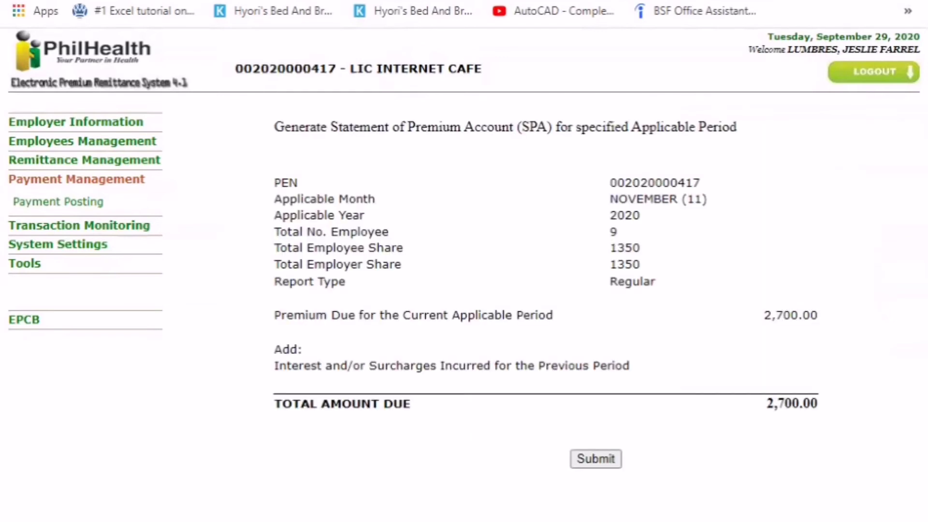
Review the applicable period, shares and total amount due of the November 2020 Statement of Premium Account, and submit it
left_click_drag(277, 129, 676, 510)
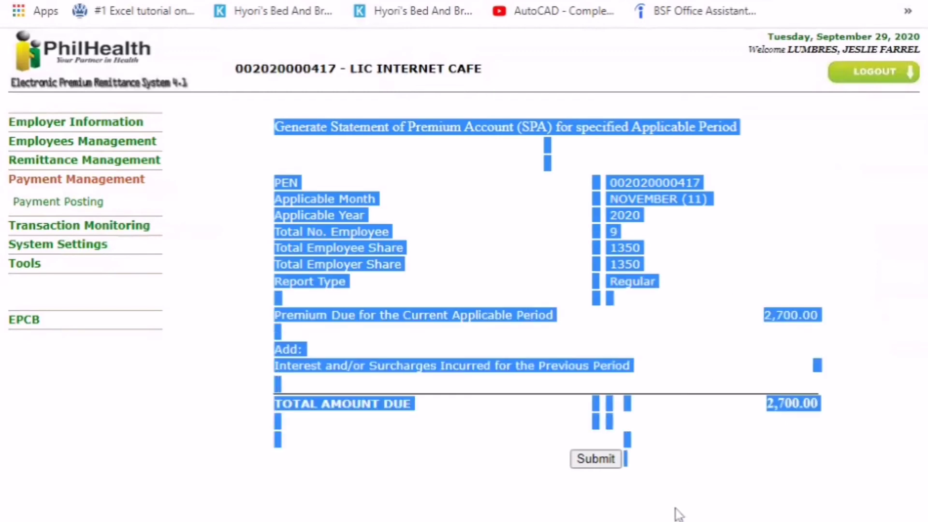
left_click(653, 299)
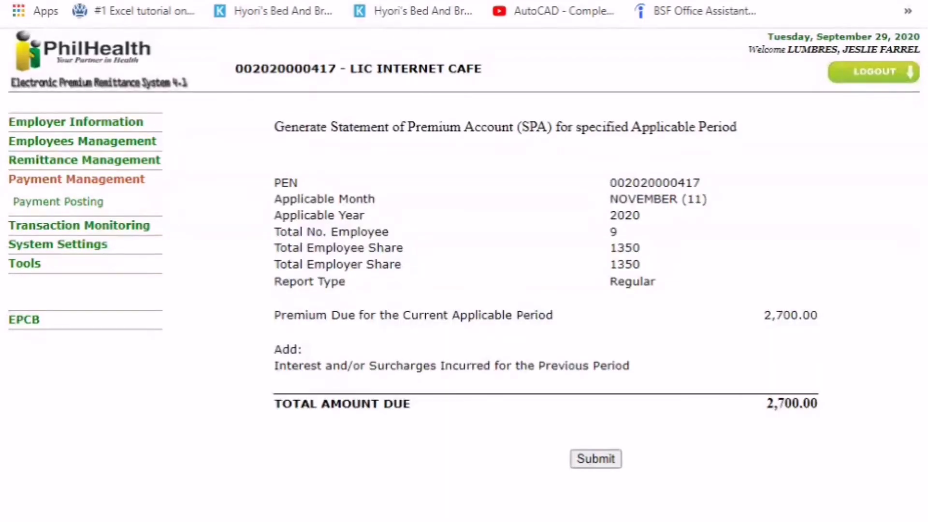
left_click_drag(274, 213, 504, 244)
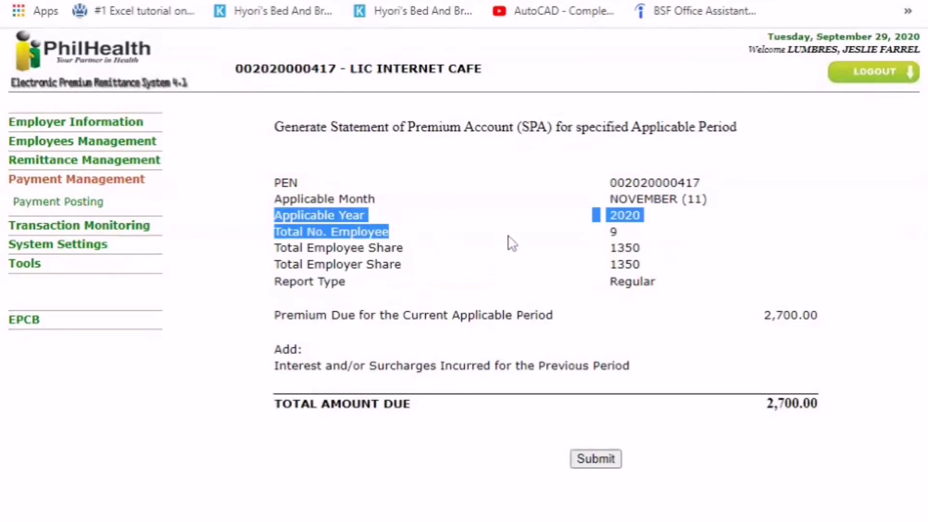
left_click(646, 237)
left_click_drag(610, 198, 655, 214)
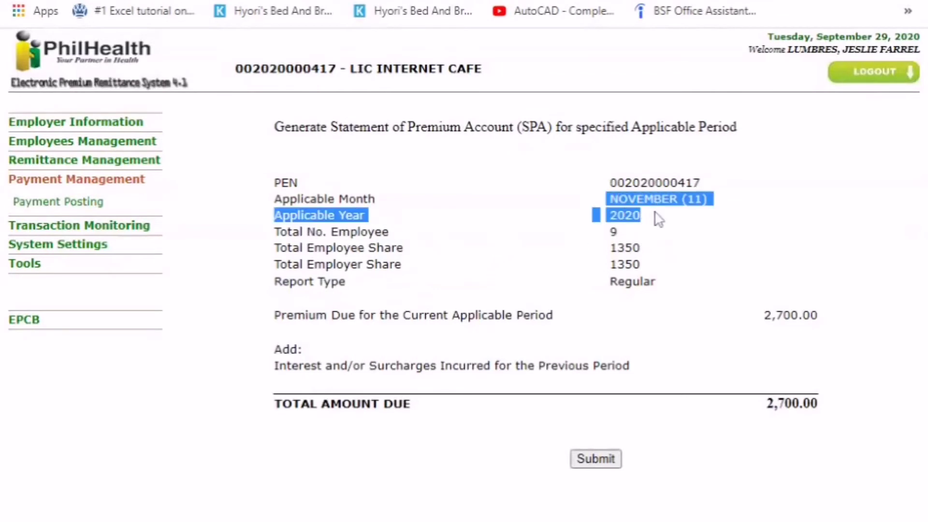
left_click(661, 267)
left_click_drag(271, 375, 842, 418)
left_click(739, 264)
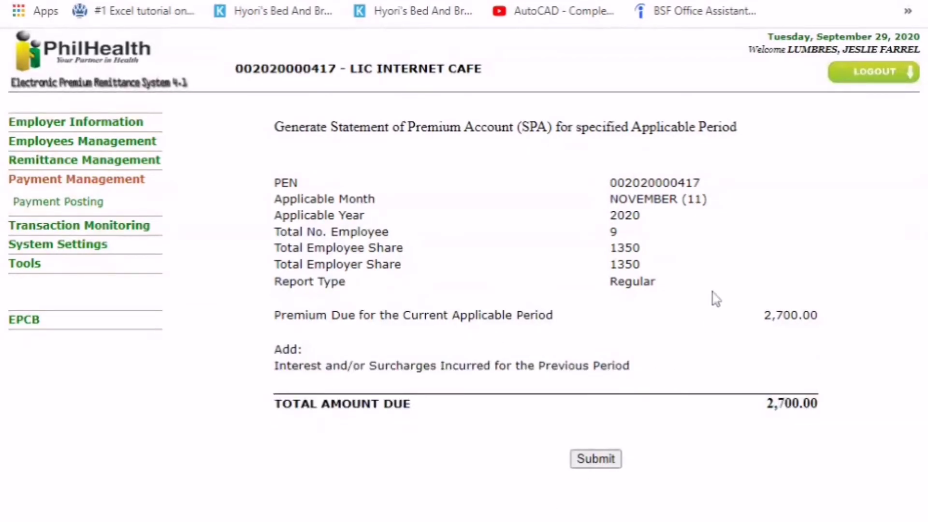
left_click(607, 465)
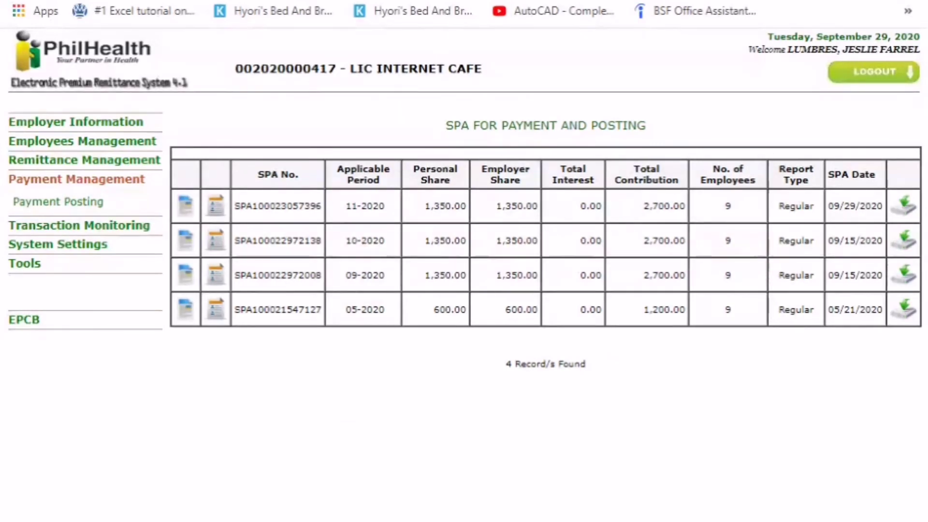
Examine the SPA for Payment and Posting list, comparing the 11-2020 statement with the earlier applicable periods
left_click_drag(245, 206, 565, 218)
left_click(506, 269)
left_click_drag(269, 241, 746, 321)
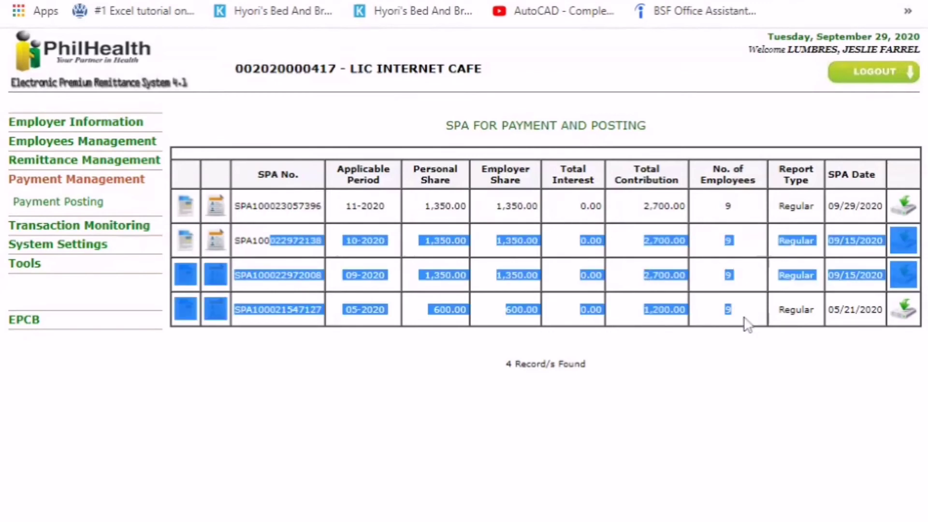
left_click(630, 283)
left_click_drag(265, 309, 768, 236)
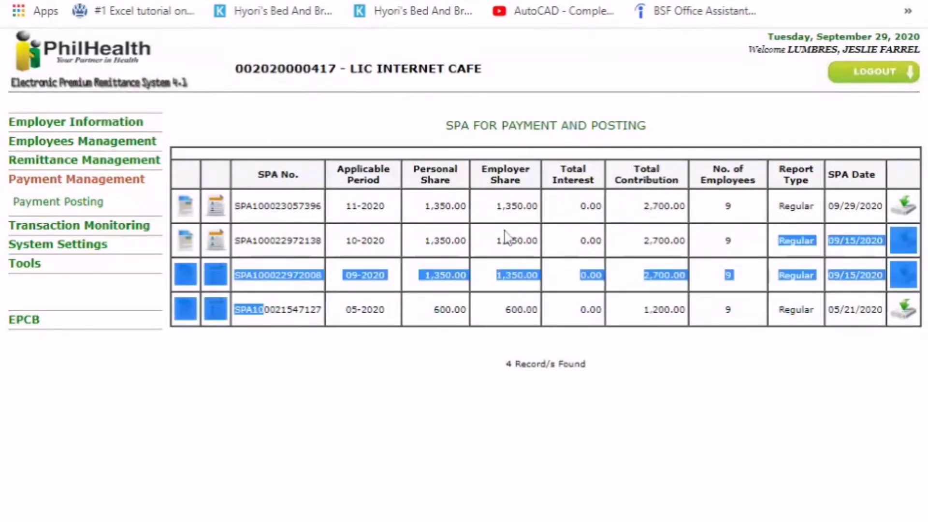
left_click(389, 235)
left_click_drag(239, 206, 822, 215)
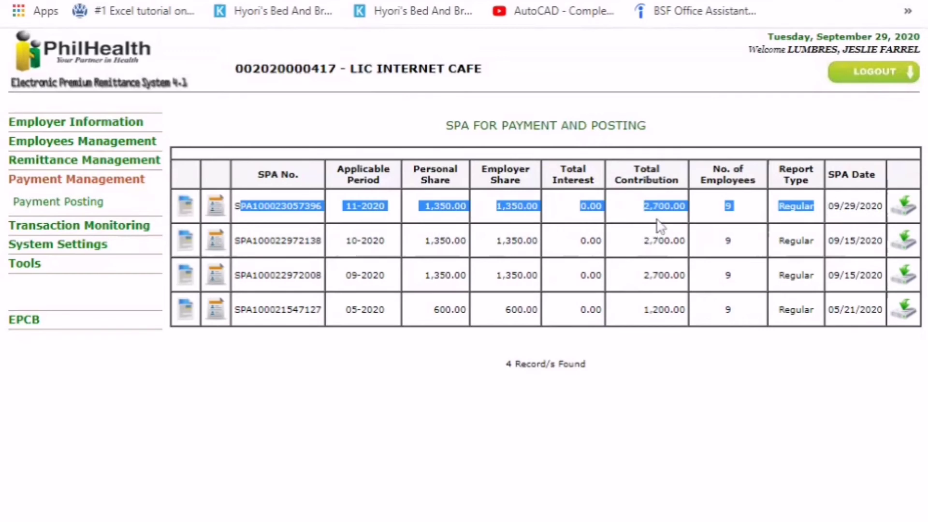
left_click(279, 258)
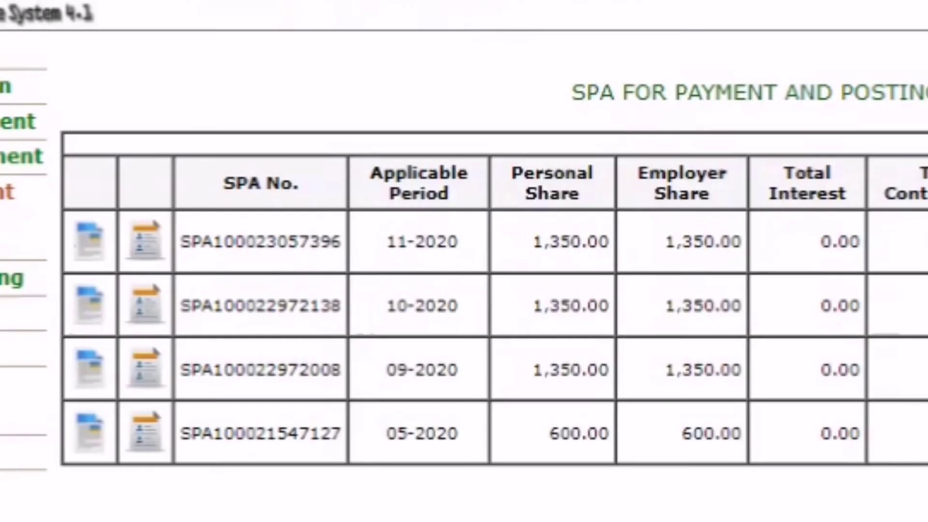
Open the Statement of Premium Account document for the 11-2020 period and look through the employer's copy and the ACA's copy
left_click(185, 212)
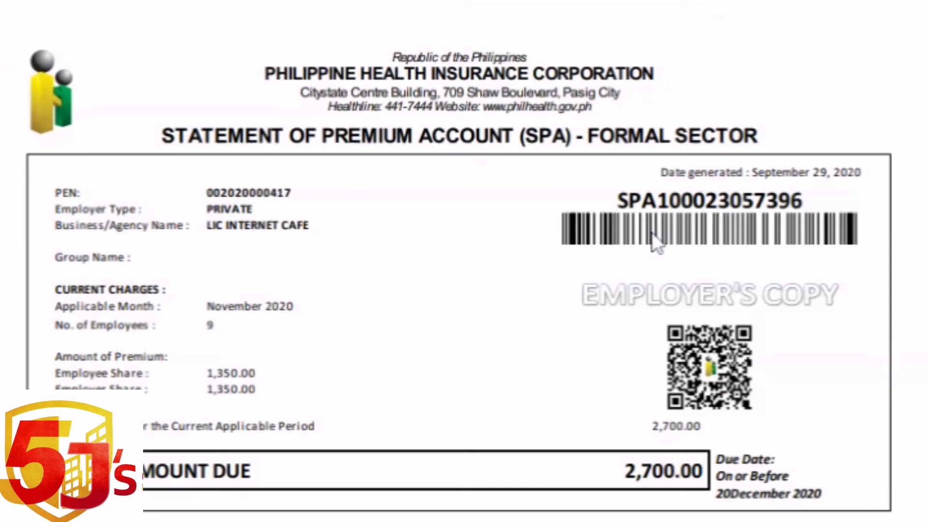
scroll(653, 245, "down", 5)
scroll(653, 244, "up", 5)
scroll(660, 297, "down", 10)
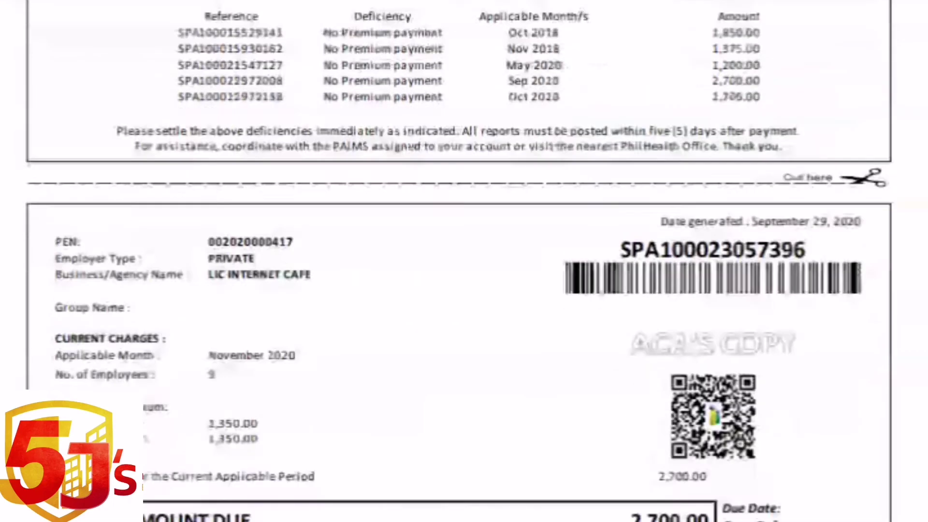
scroll(671, 328, "up", 10)
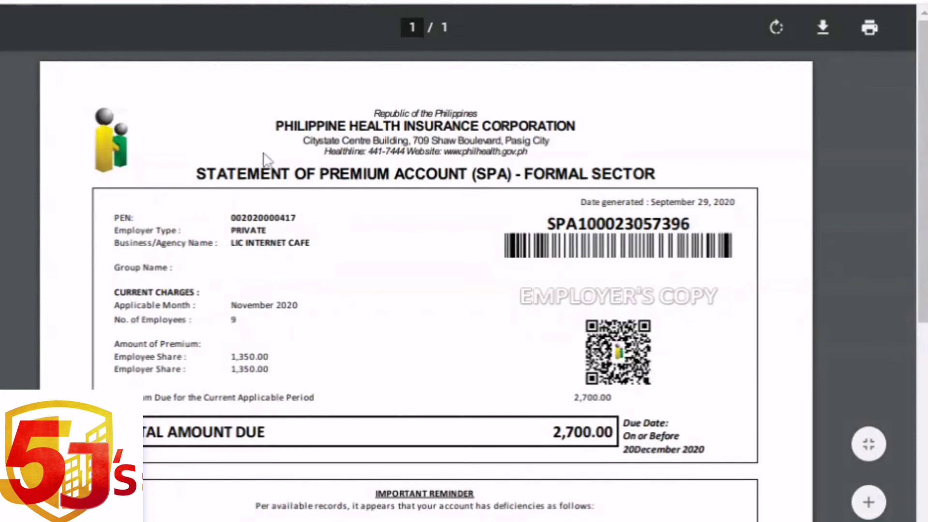
Examine the statement's heading, SPA number, total amount due, due date and the list of deficiencies in the important reminder
mouse_move(276, 126)
left_mouse_down()
mouse_move(480, 127)
mouse_move(657, 175)
left_mouse_up()
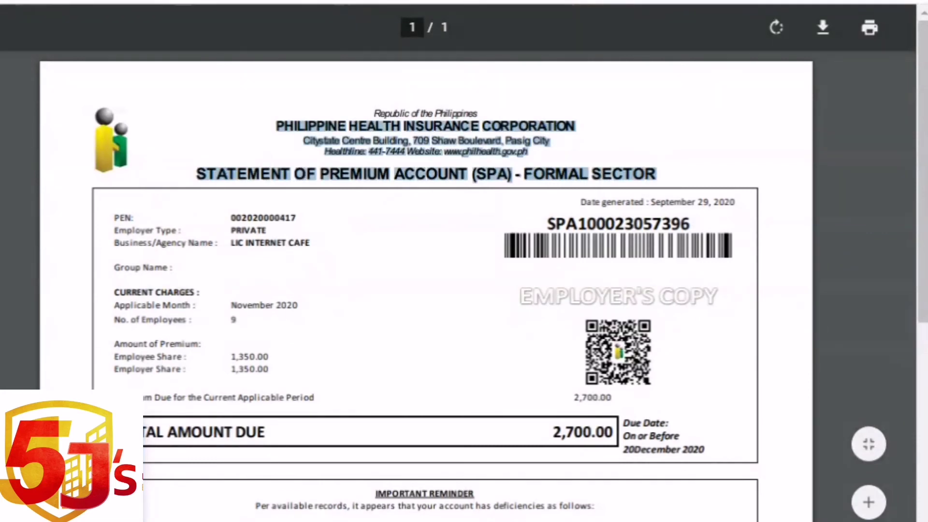
left_click(483, 253)
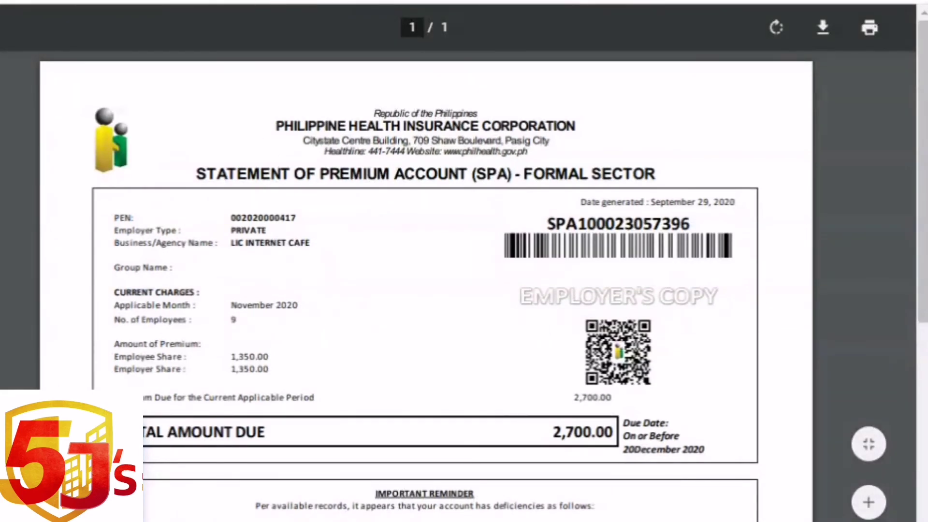
mouse_move(277, 127)
left_mouse_down()
mouse_move(468, 175)
mouse_move(688, 203)
mouse_move(266, 231)
left_mouse_up()
left_click(484, 285)
scroll(485, 342, "down", 6)
scroll(485, 341, "up", 6)
scroll(481, 346, "down", 10)
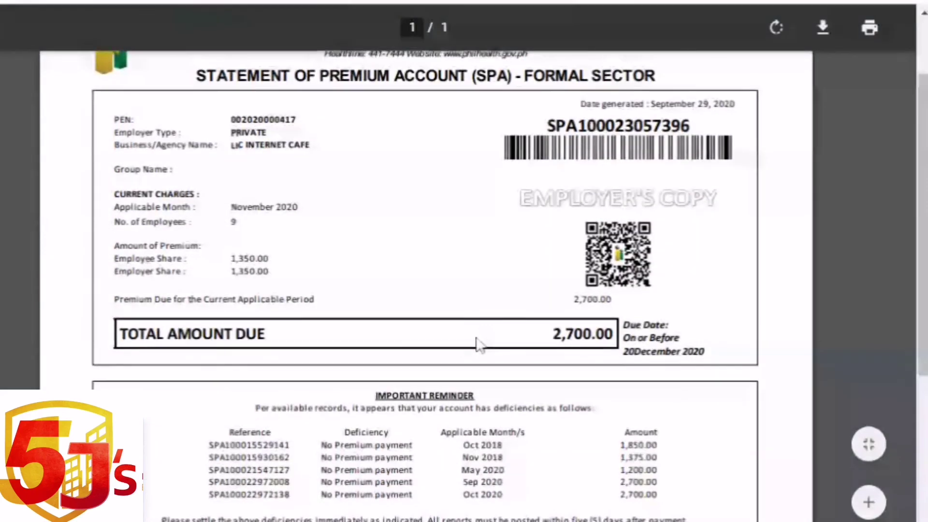
scroll(480, 345, "up", 10)
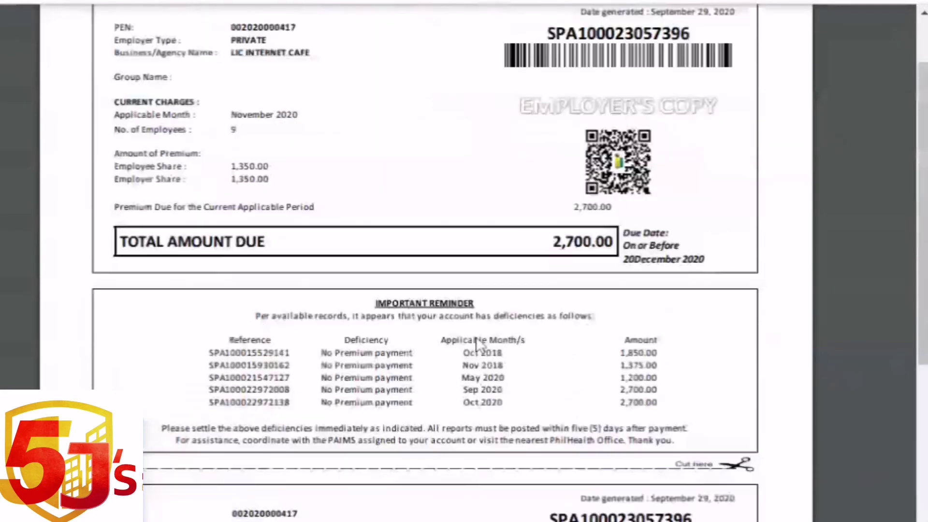
mouse_move(277, 126)
left_mouse_down()
mouse_move(622, 173)
mouse_move(644, 224)
left_mouse_up()
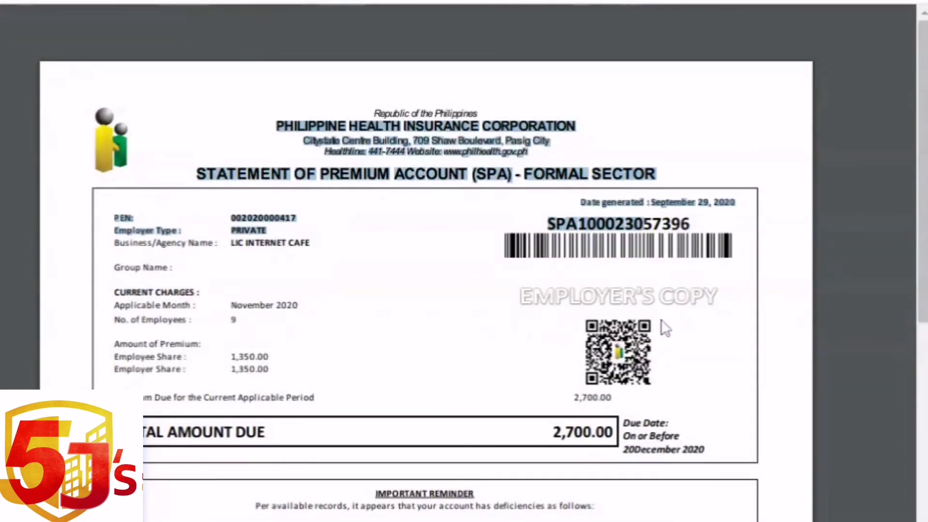
scroll(663, 329, "down", 10)
scroll(663, 330, "up", 8)
scroll(663, 330, "up", 1)
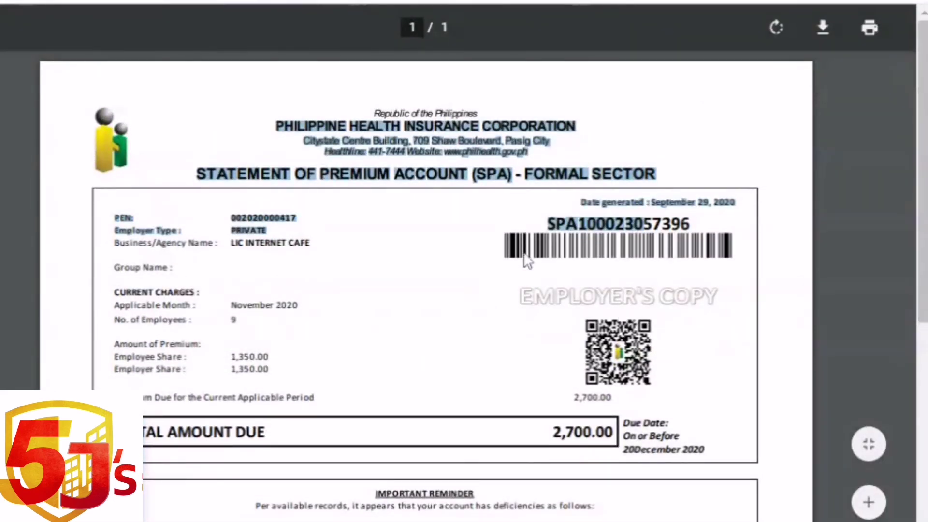
left_click(474, 210)
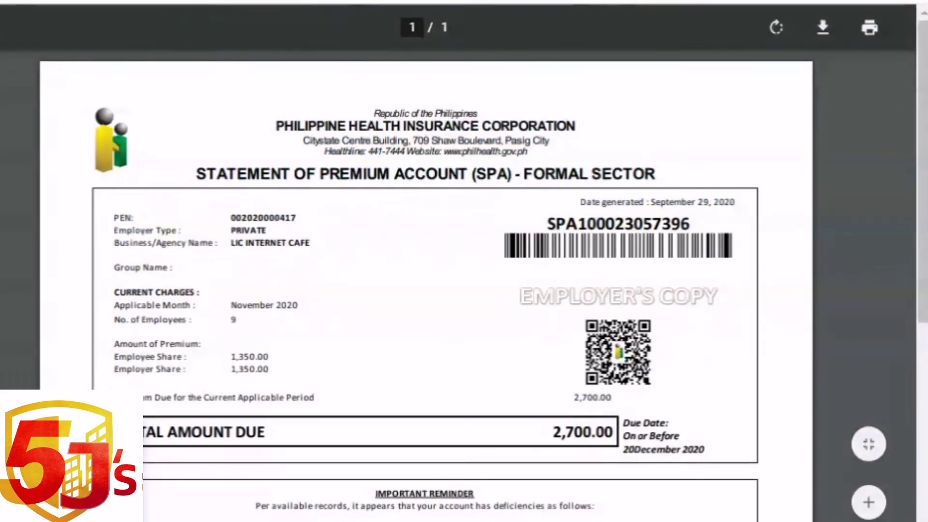